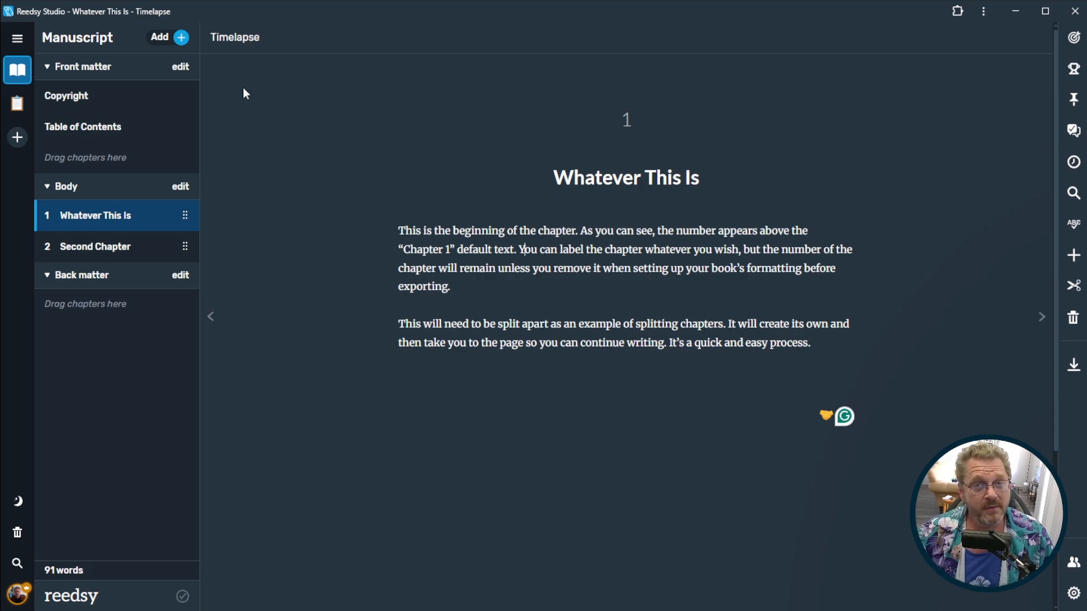
Review the Copyright page's book details, ISBN fields, publisher and collaborator fields, and the list of copyright clauses.
{"action": "left_click", "coordinate": [113, 107]}
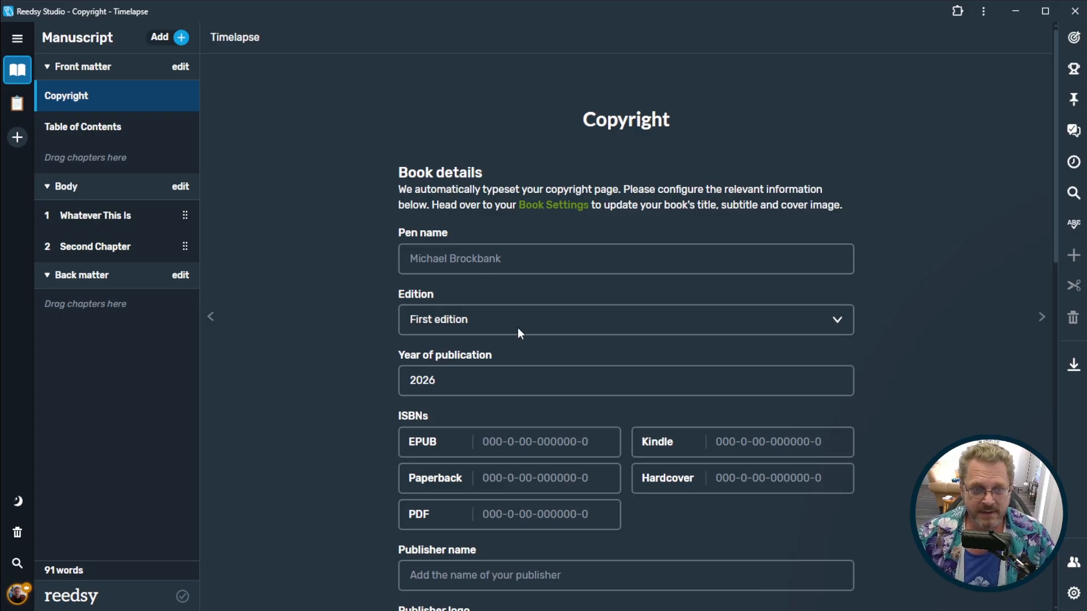
{"action": "scroll", "coordinate": [497, 377], "scroll_direction": "down", "scroll_amount": 4}
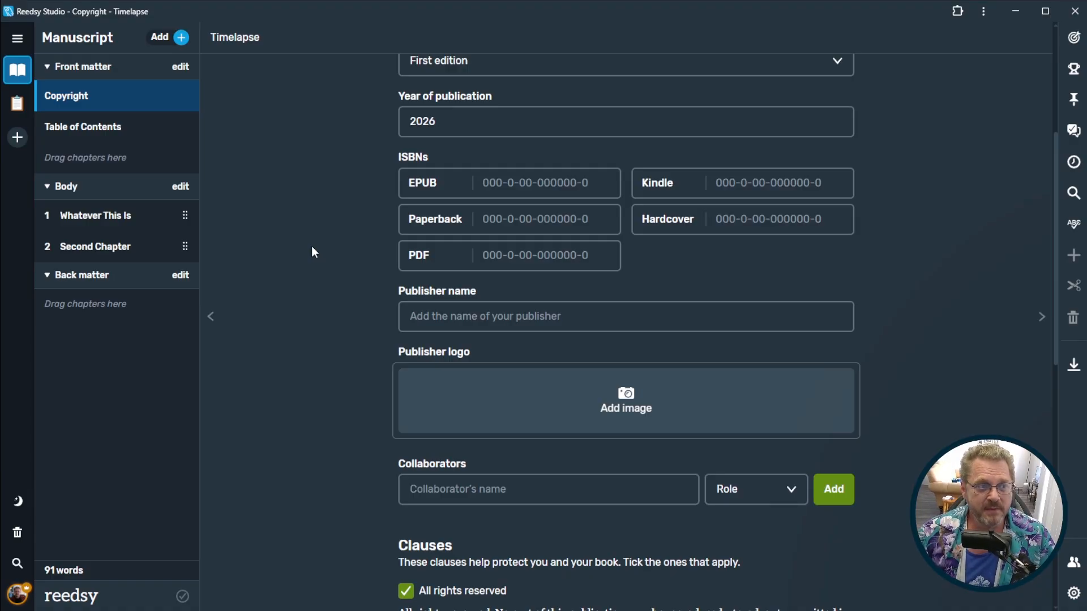
{"action": "scroll", "coordinate": [312, 247], "scroll_direction": "down", "scroll_amount": 3}
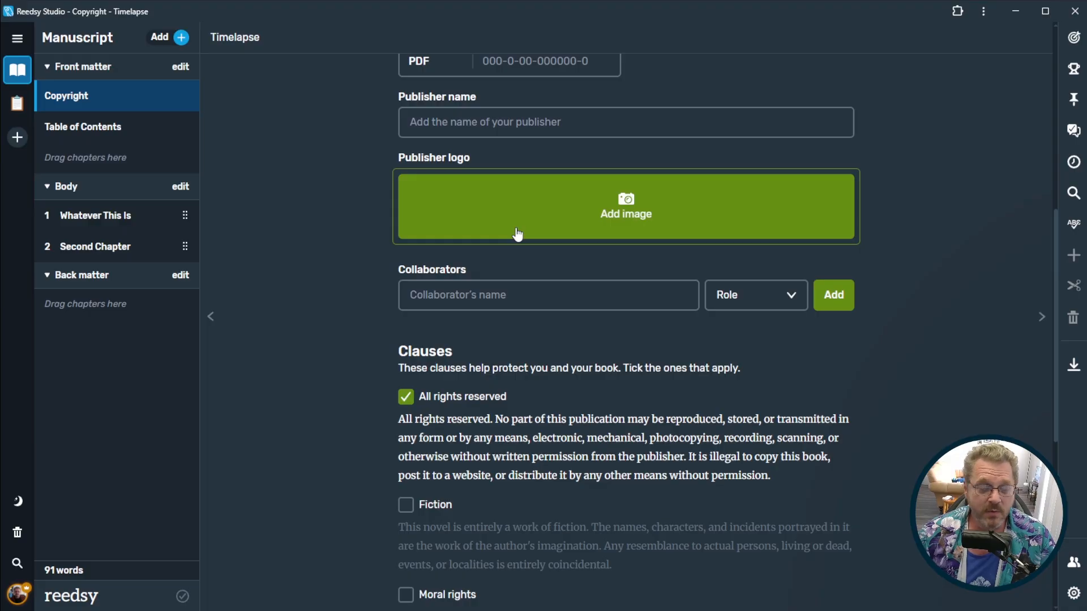
{"action": "scroll", "coordinate": [271, 292], "scroll_direction": "down", "scroll_amount": 2}
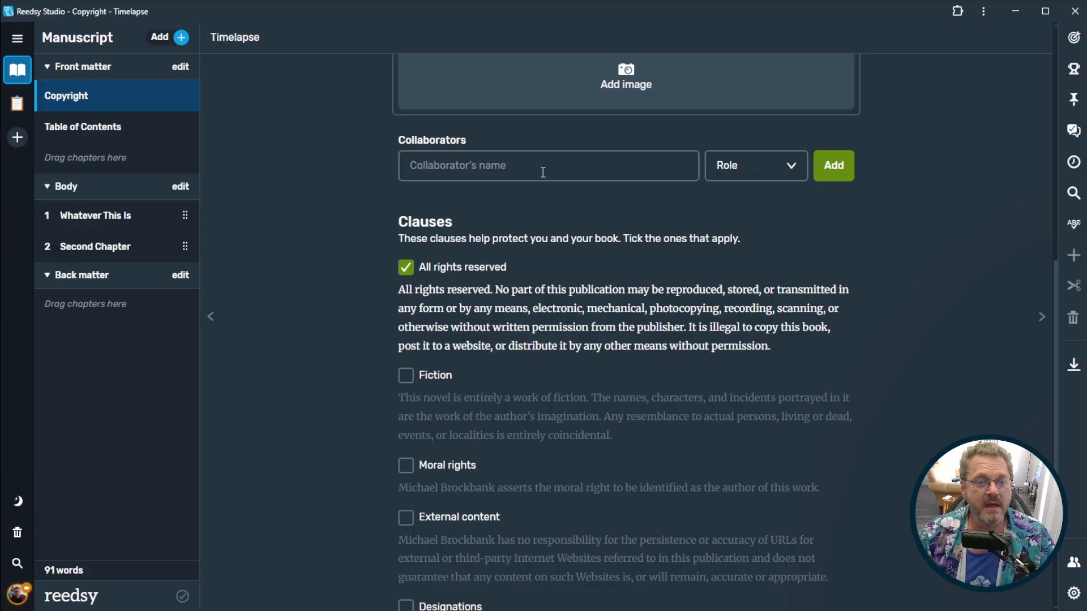
{"action": "scroll", "coordinate": [547, 173], "scroll_direction": "down", "scroll_amount": 2}
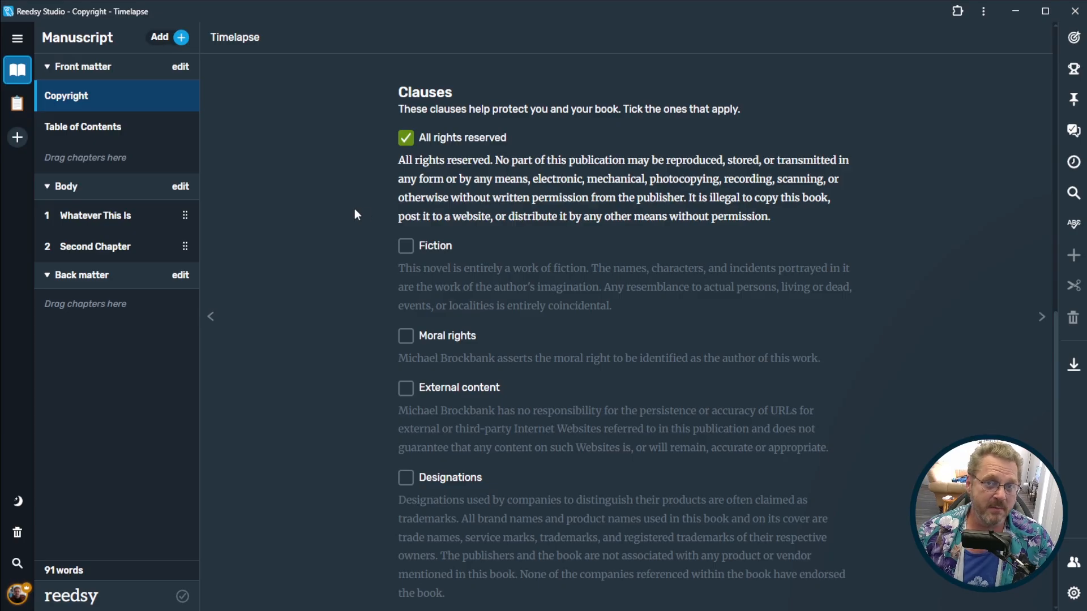
{"action": "scroll", "coordinate": [354, 209], "scroll_direction": "down", "scroll_amount": 1}
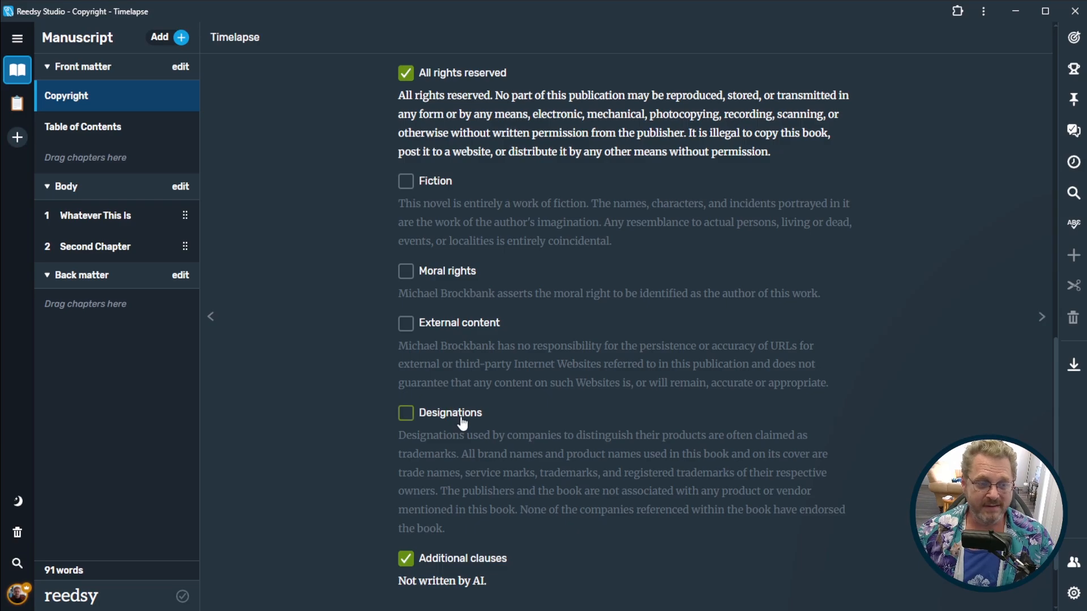
{"action": "scroll", "coordinate": [462, 423], "scroll_direction": "down", "scroll_amount": 1}
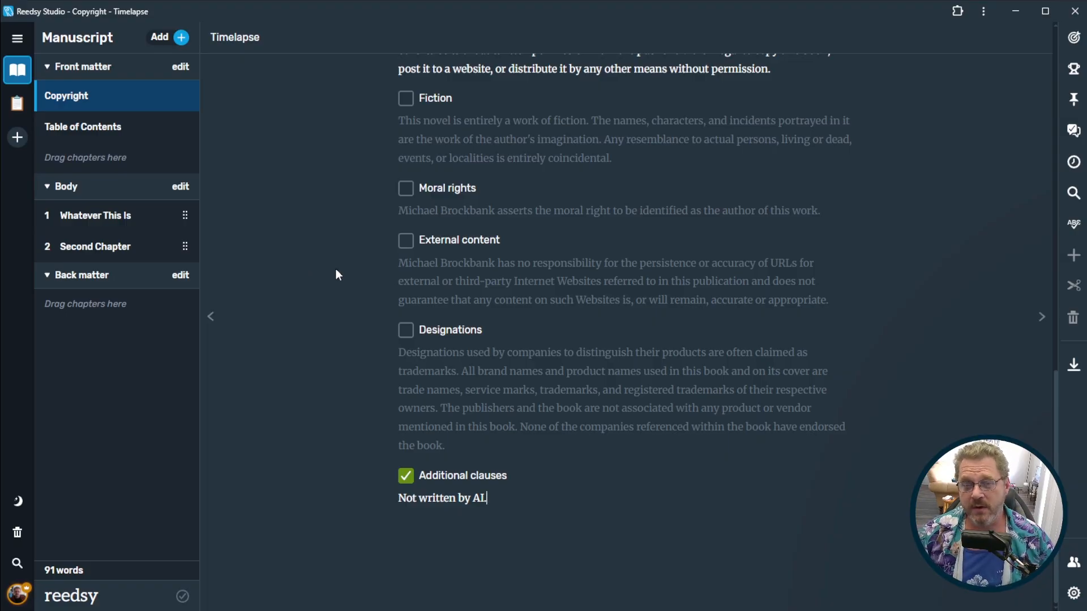
In the chapter "Whatever This Is", place a chapter split between the first and second paragraphs.
{"action": "left_click", "coordinate": [92, 225]}
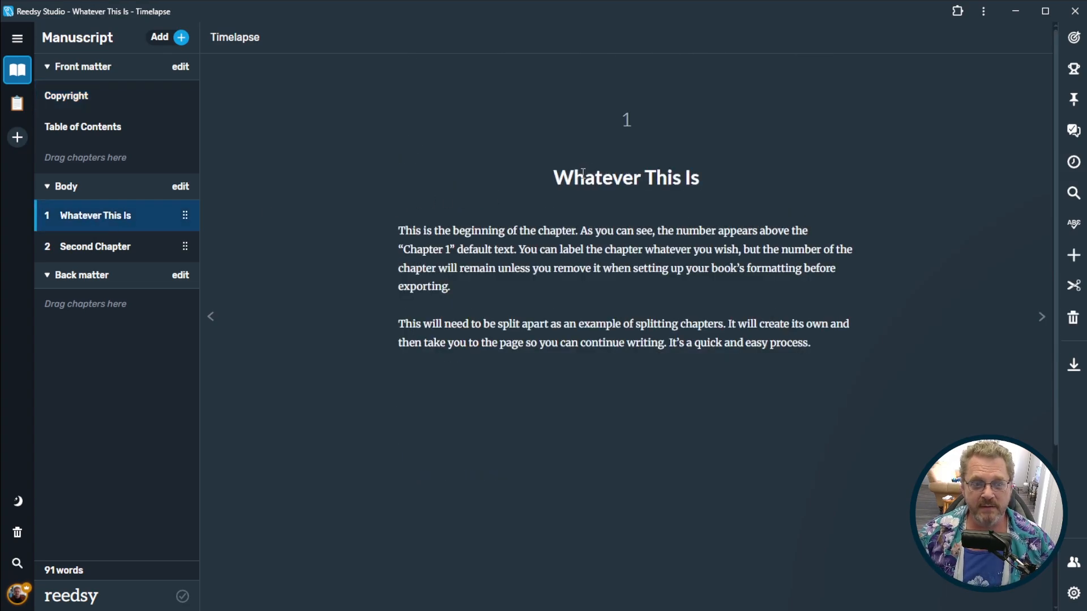
{"action": "left_click_drag", "start_coordinate": [556, 177], "coordinate": [711, 176]}
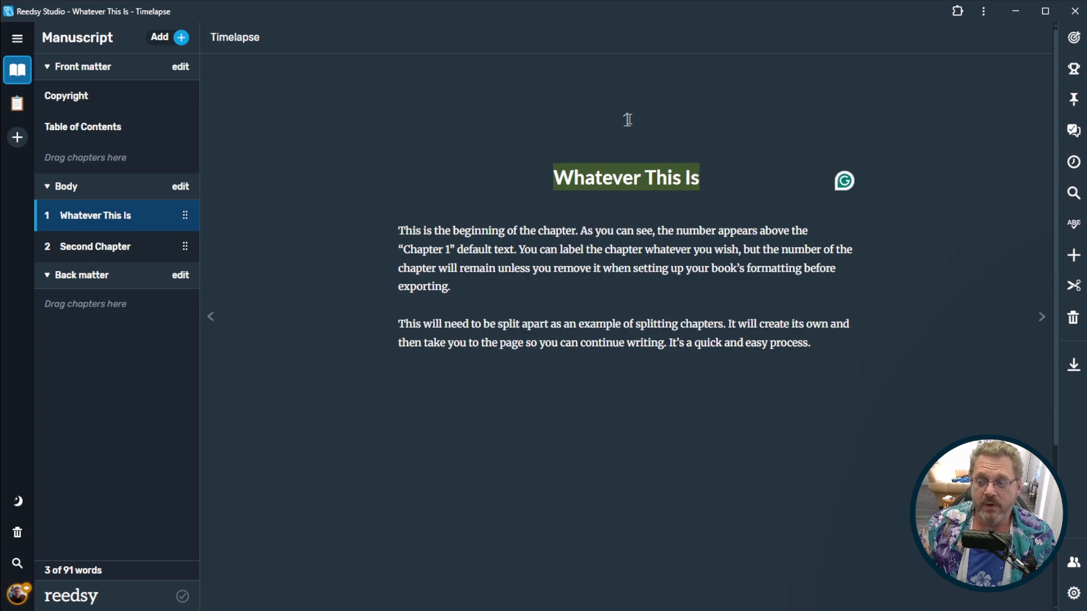
{"action": "left_click", "coordinate": [499, 270]}
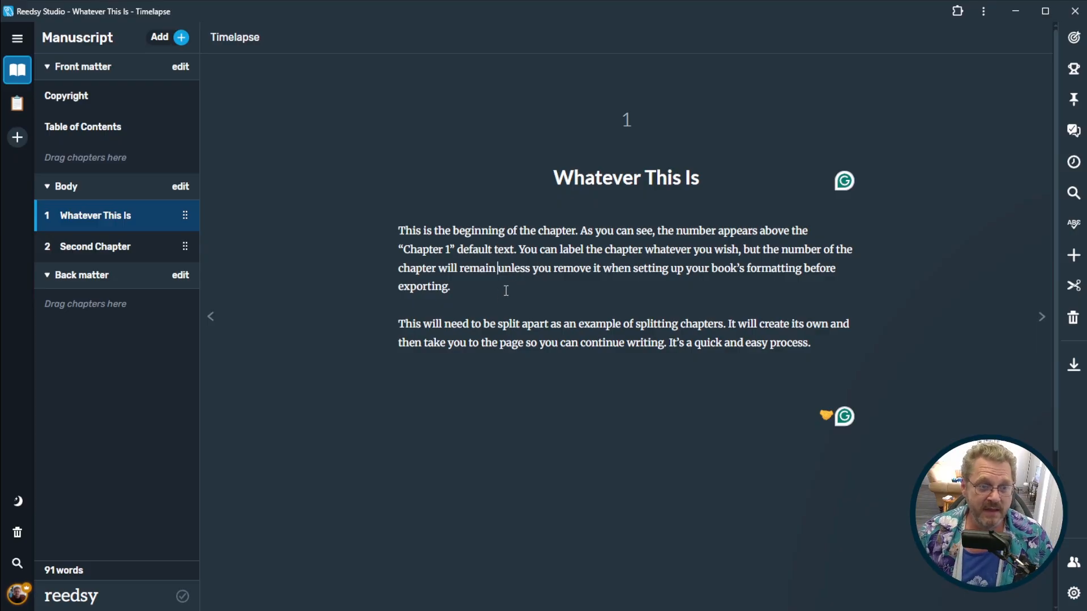
{"action": "left_click", "coordinate": [508, 288]}
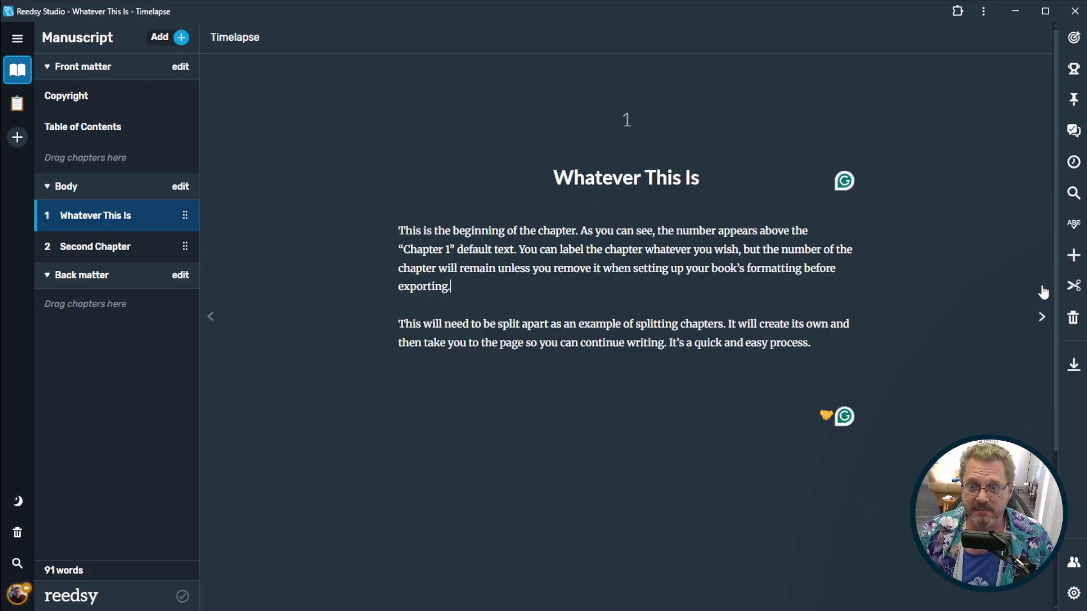
{"action": "left_click", "coordinate": [1074, 288]}
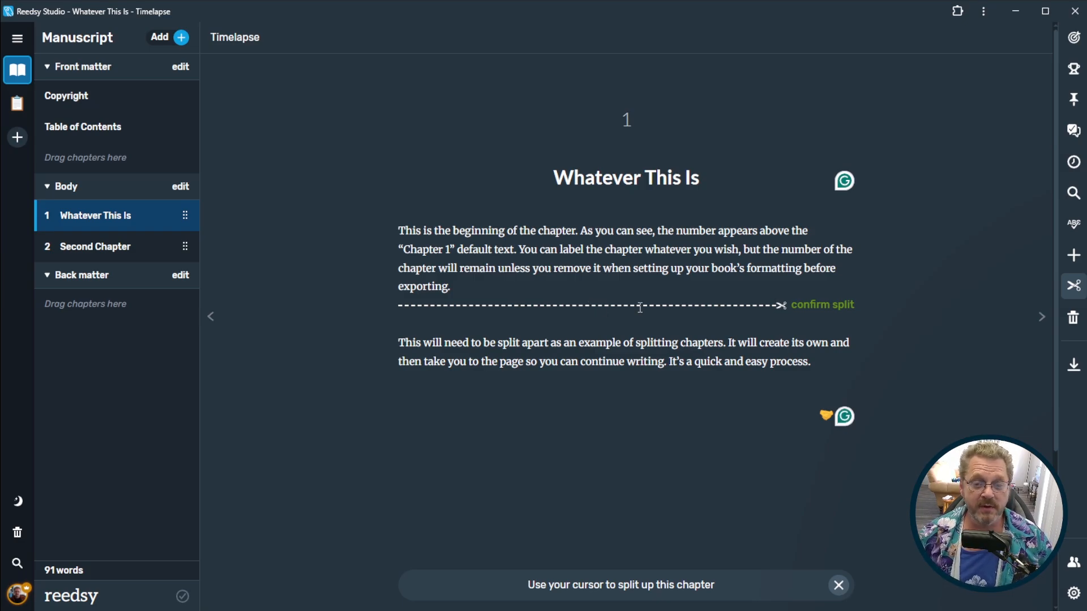
{"action": "left_click", "coordinate": [827, 304]}
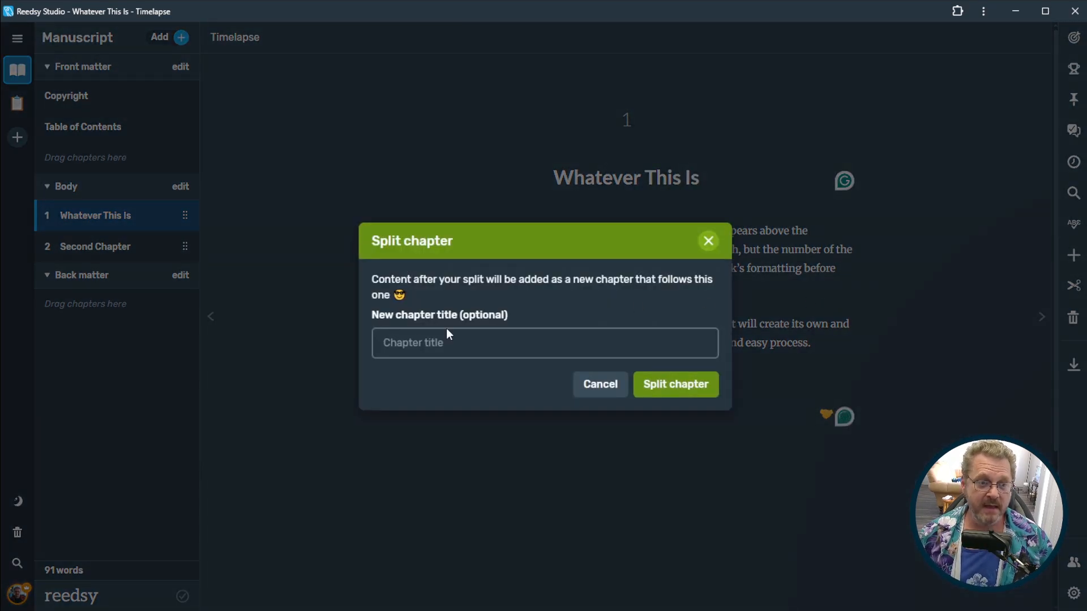
Title the split-off chapter "Chapter 2 Goodness" and complete the split.
{"action": "left_click", "coordinate": [432, 342]}
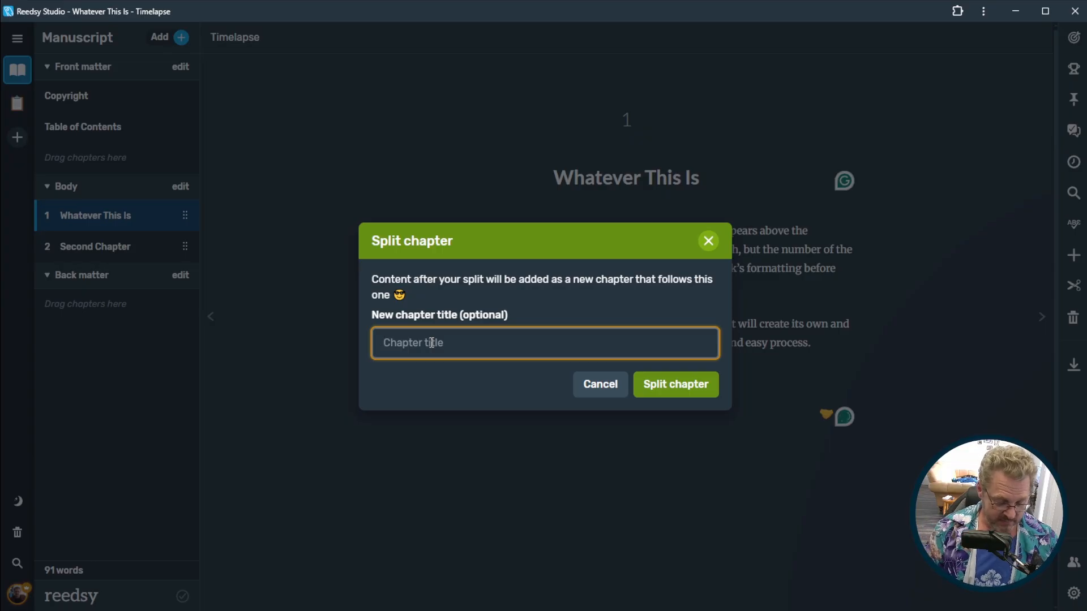
{"action": "type", "text": "Chapter 3"}
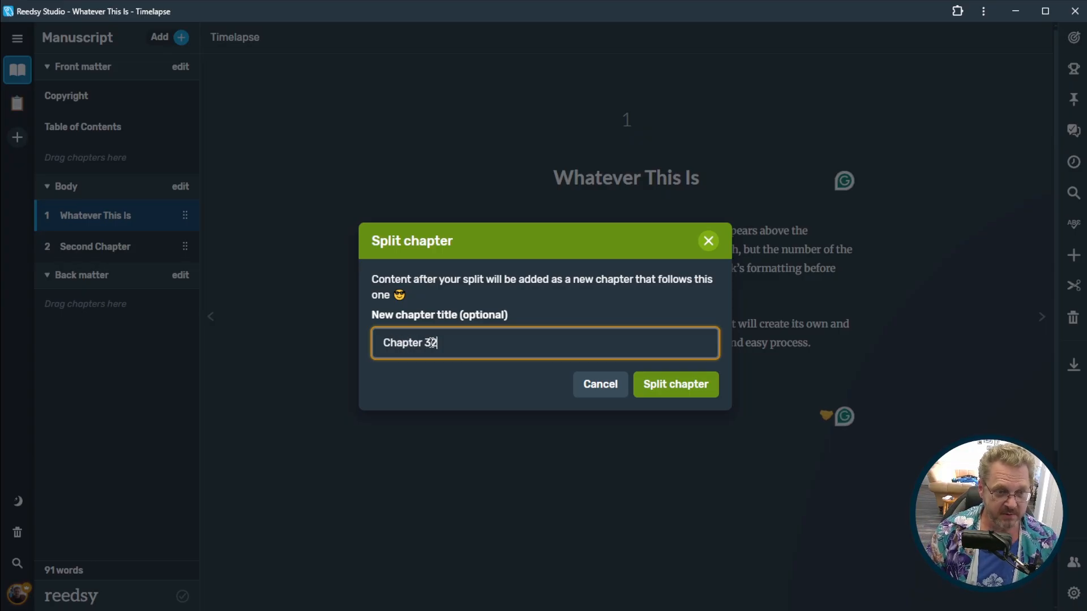
{"action": "key", "text": "BackSpace"}
{"action": "type", "text": "2 G"}
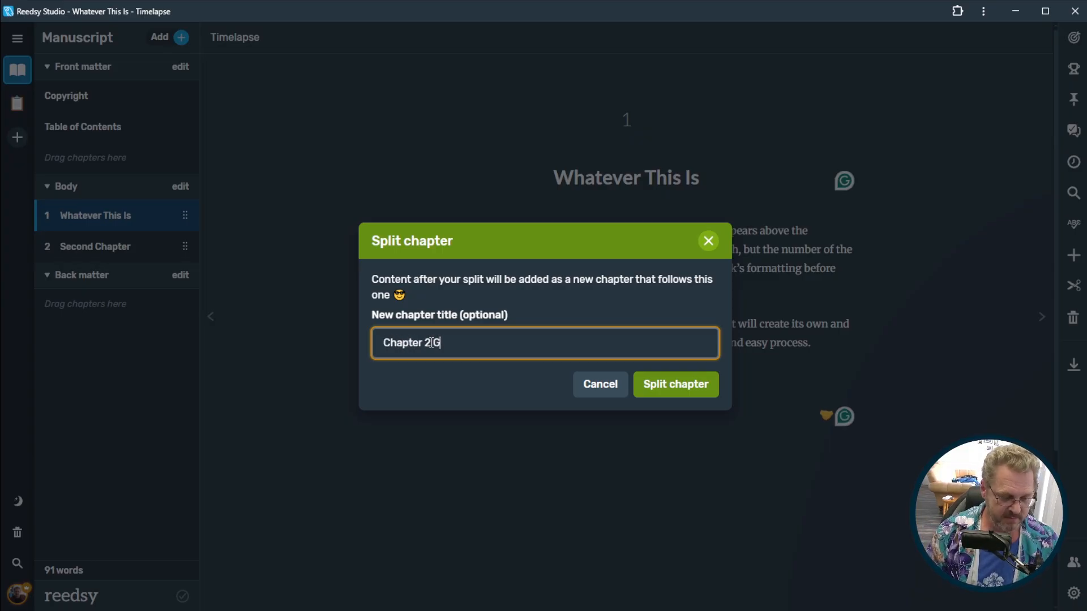
{"action": "type", "text": "oodness"}
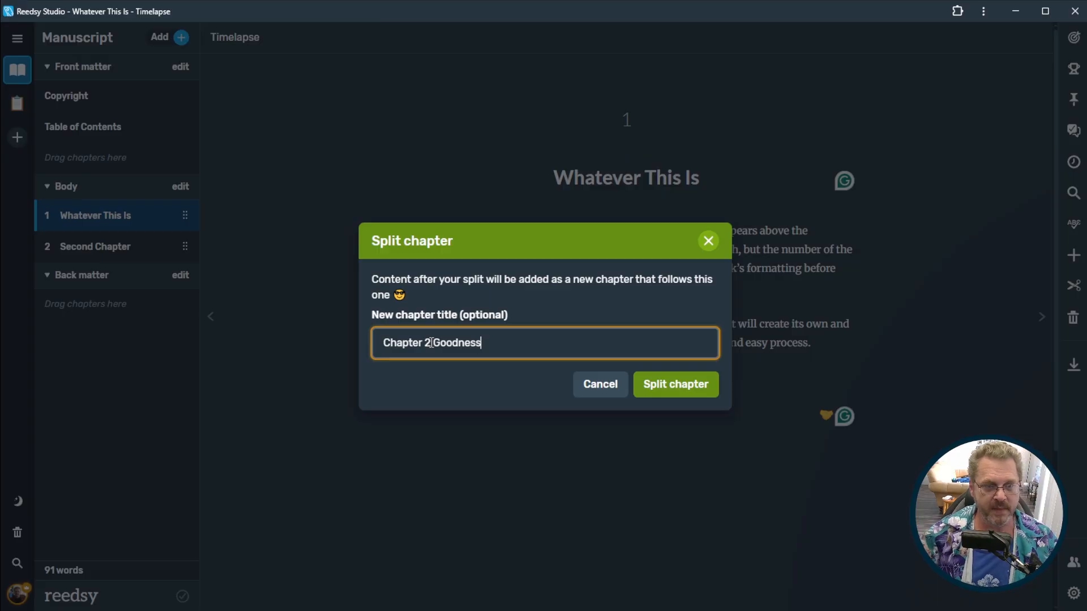
{"action": "left_click", "coordinate": [431, 343]}
{"action": "left_click", "coordinate": [684, 383]}
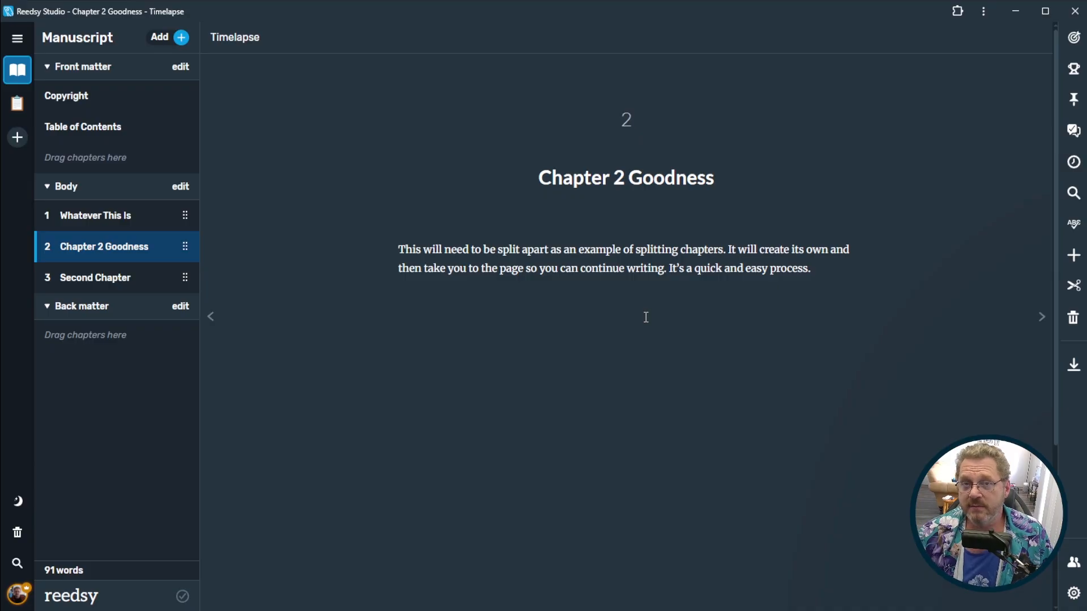
Reorder the body chapters as "Whatever This Is", "Second Chapter", "Chapter 2 Goodness".
{"action": "left_click", "coordinate": [106, 219]}
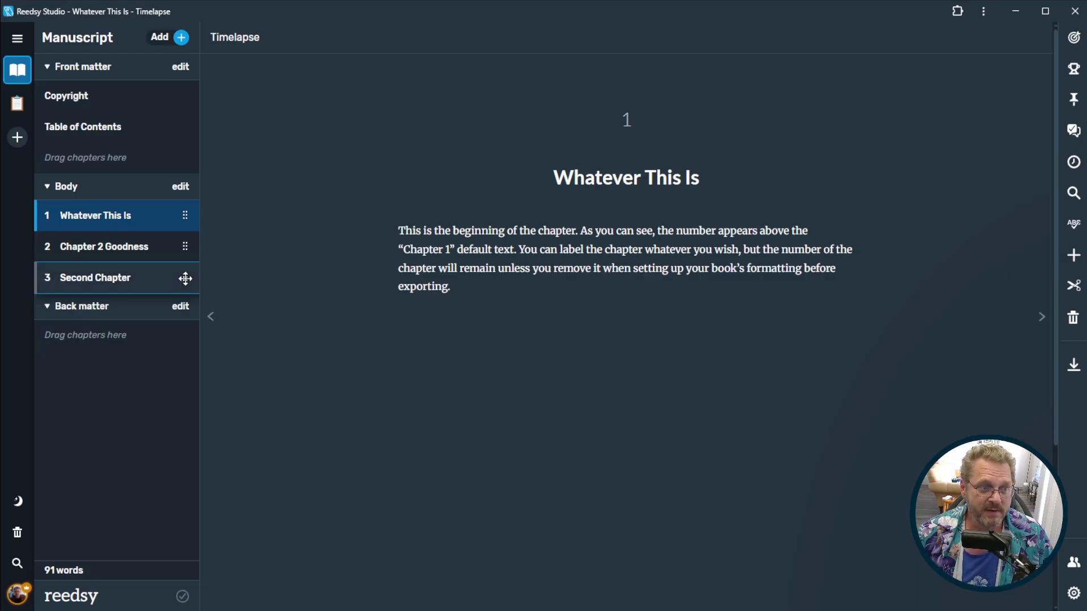
{"action": "left_click_drag", "start_coordinate": [185, 279], "coordinate": [189, 207]}
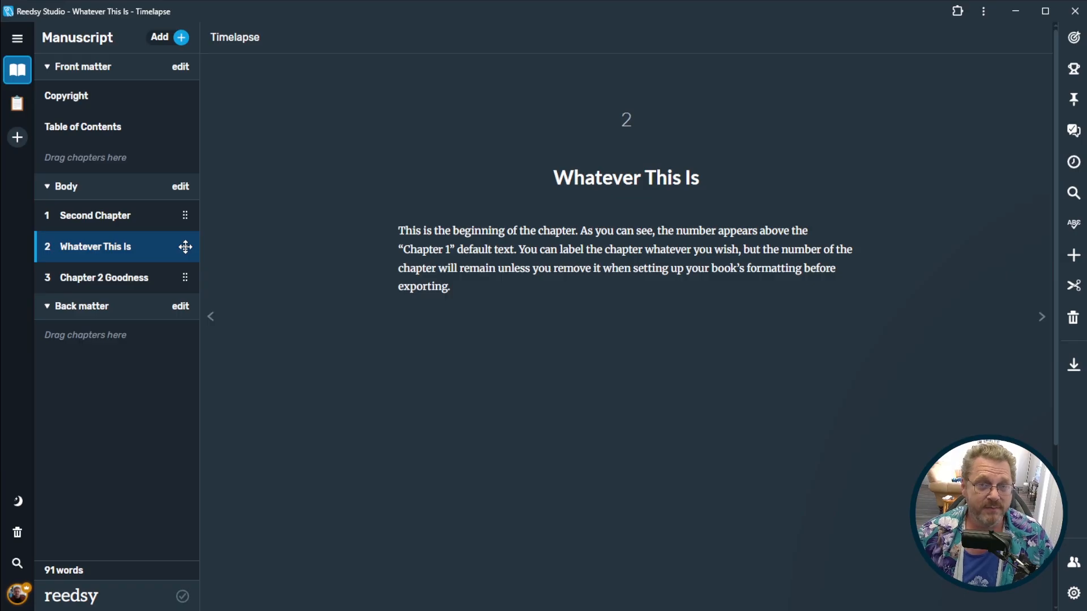
{"action": "left_click_drag", "start_coordinate": [186, 247], "coordinate": [186, 213]}
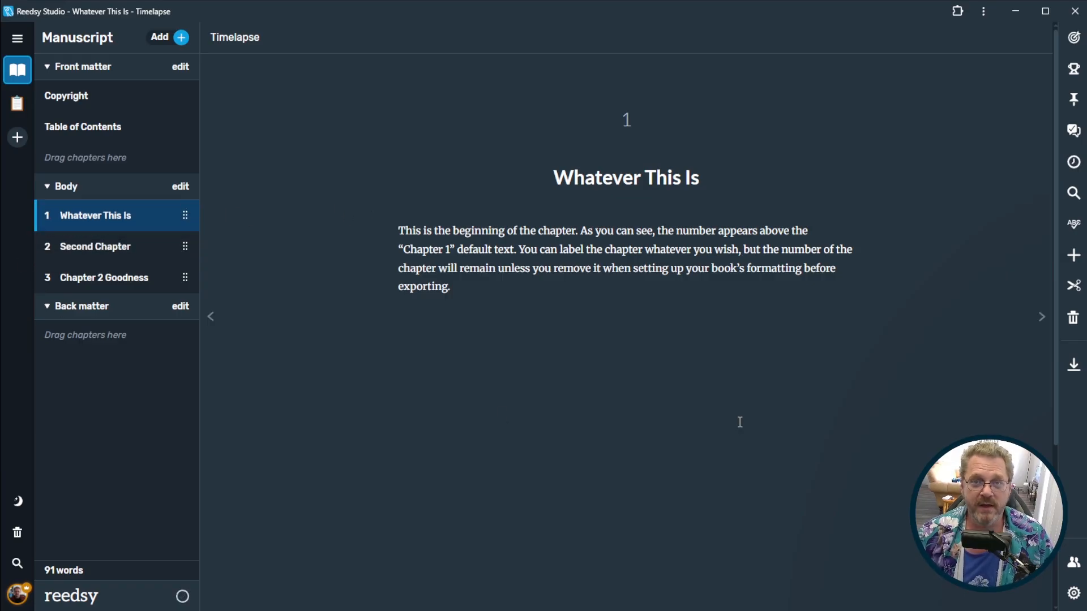
With the Table of Contents open, try moving "Whatever This Is" to the body's end and into the back matter, returning it to first place each time.
{"action": "left_click", "coordinate": [104, 125]}
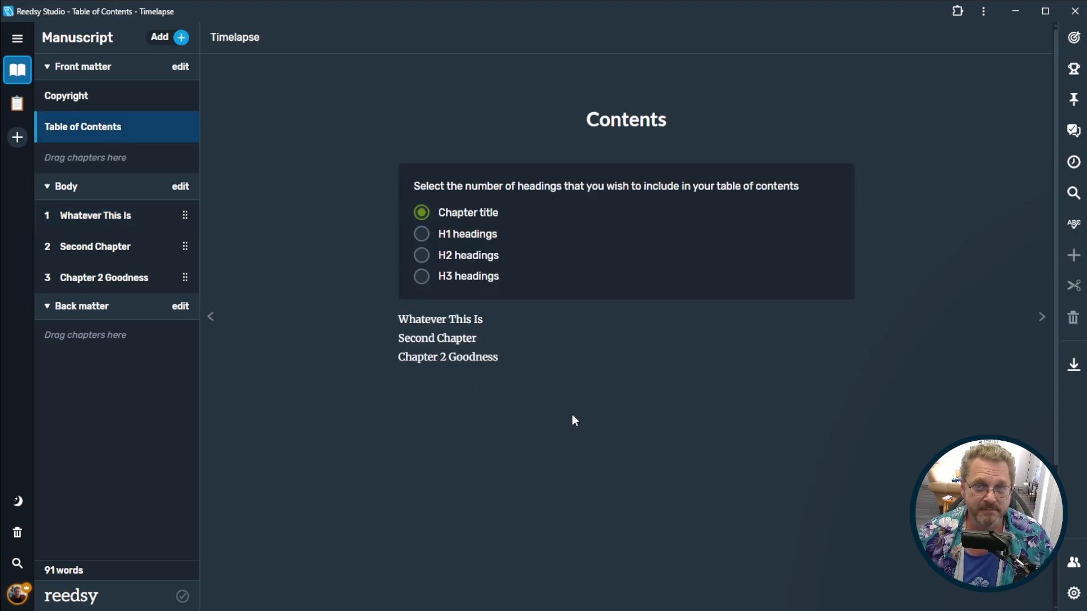
{"action": "left_click_drag", "start_coordinate": [185, 216], "coordinate": [183, 282]}
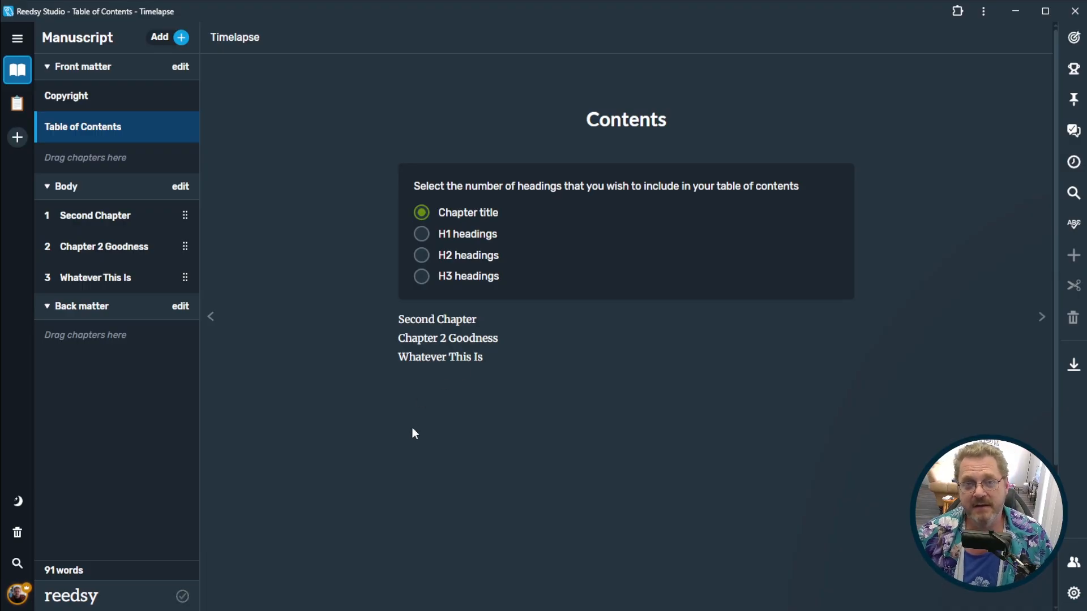
{"action": "left_click_drag", "start_coordinate": [184, 276], "coordinate": [185, 209]}
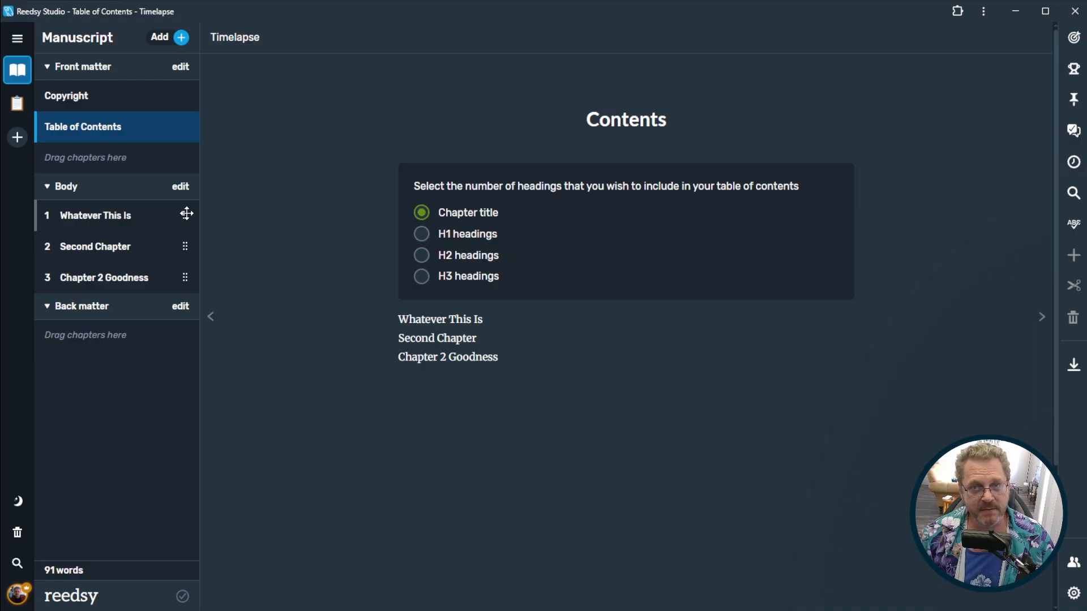
{"action": "left_click_drag", "start_coordinate": [187, 213], "coordinate": [145, 342]}
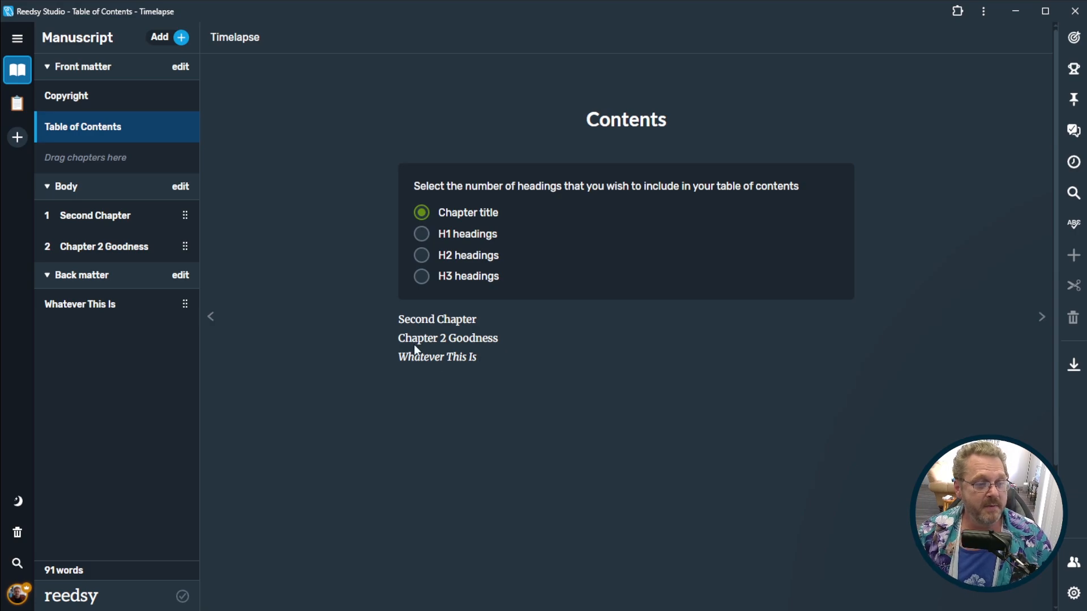
{"action": "left_click_drag", "start_coordinate": [186, 304], "coordinate": [198, 234]}
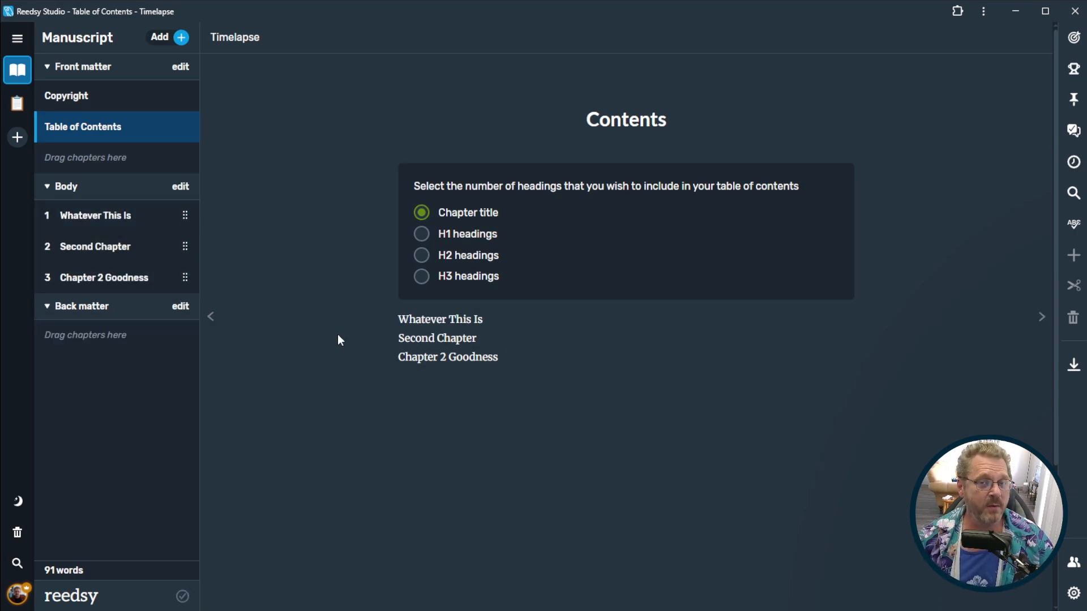
Add a new chapter directly after "Chapter 2 Goodness" in the body.
{"action": "left_click", "coordinate": [91, 284]}
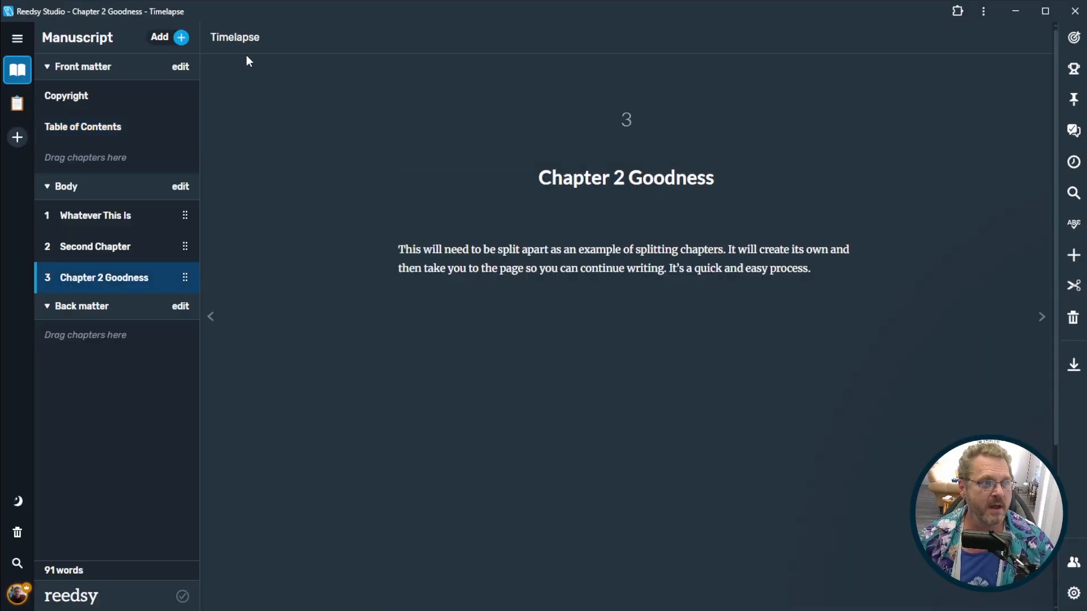
{"action": "left_click", "coordinate": [181, 41]}
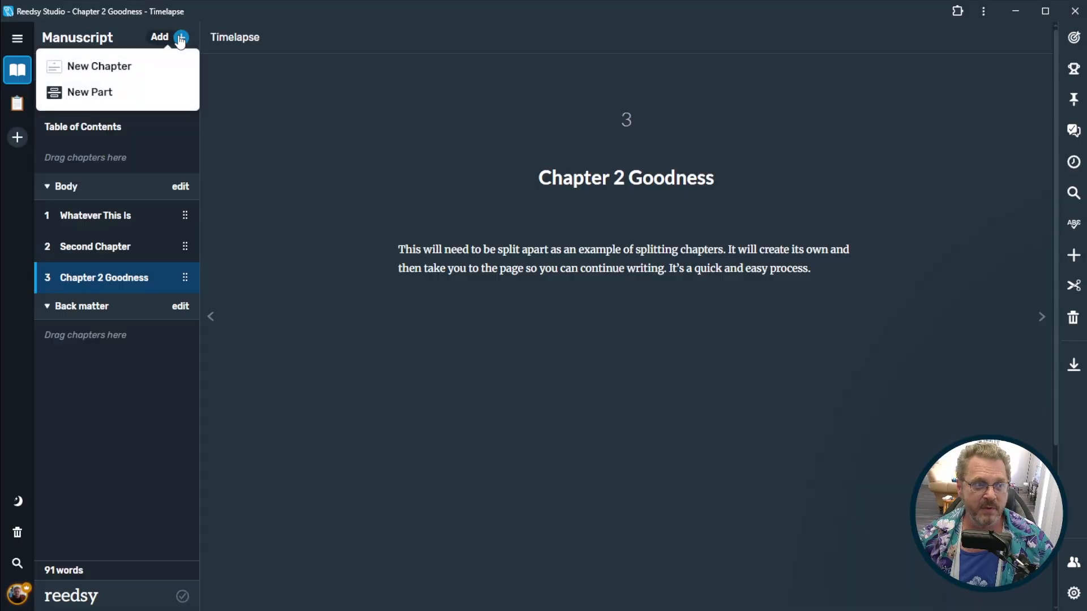
{"action": "left_click", "coordinate": [133, 64]}
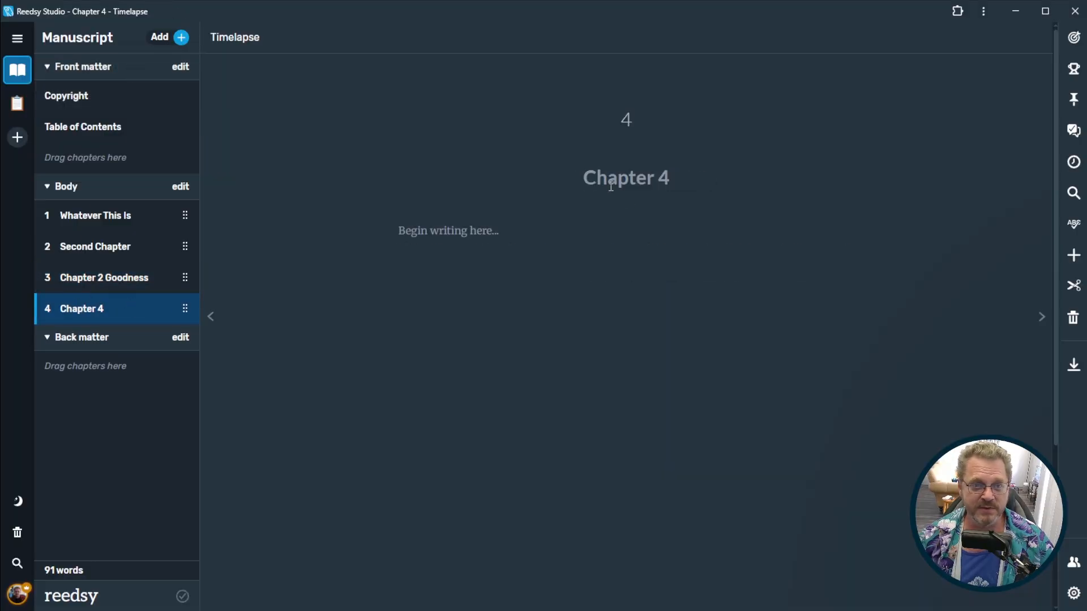
Title the new fourth chapter "Chapter 4 Stuff".
{"action": "left_click", "coordinate": [627, 178]}
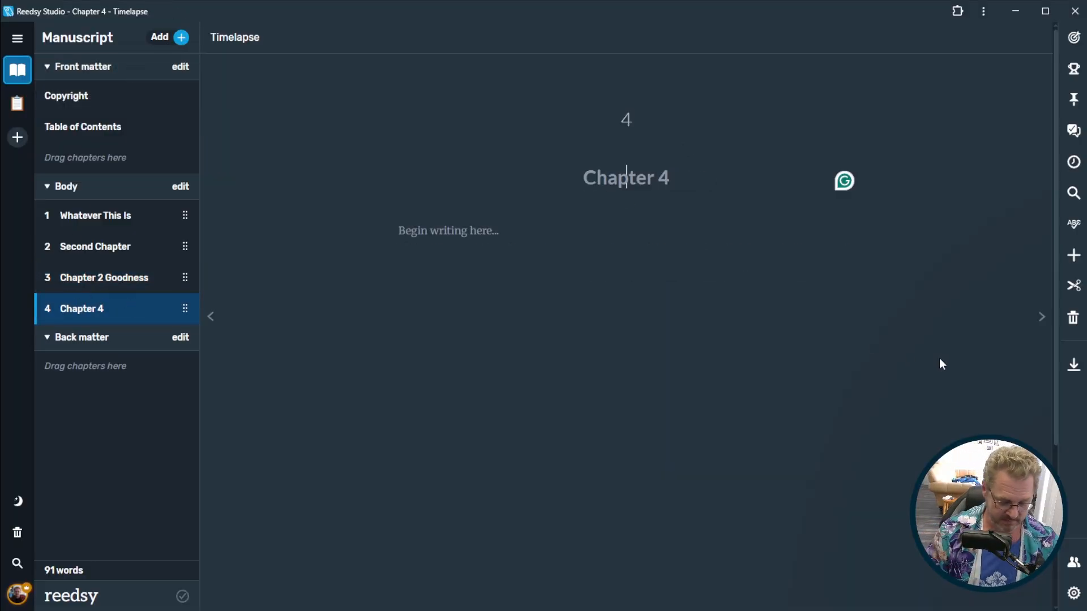
{"action": "type", "text": "Chapt3e4r"}
{"action": "key", "text": "BackSpace"}
{"action": "key", "text": "BackSpace"}
{"action": "key", "text": "BackSpace"}
{"action": "key", "text": "BackSpace"}
{"action": "type", "text": "e"}
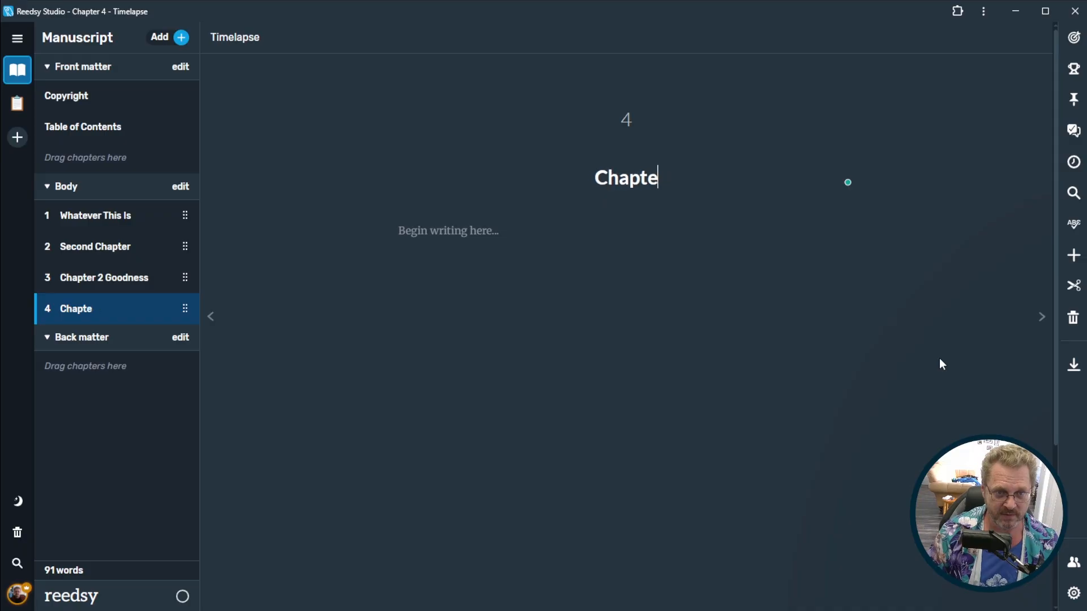
{"action": "type", "text": "r 4 Stuf"}
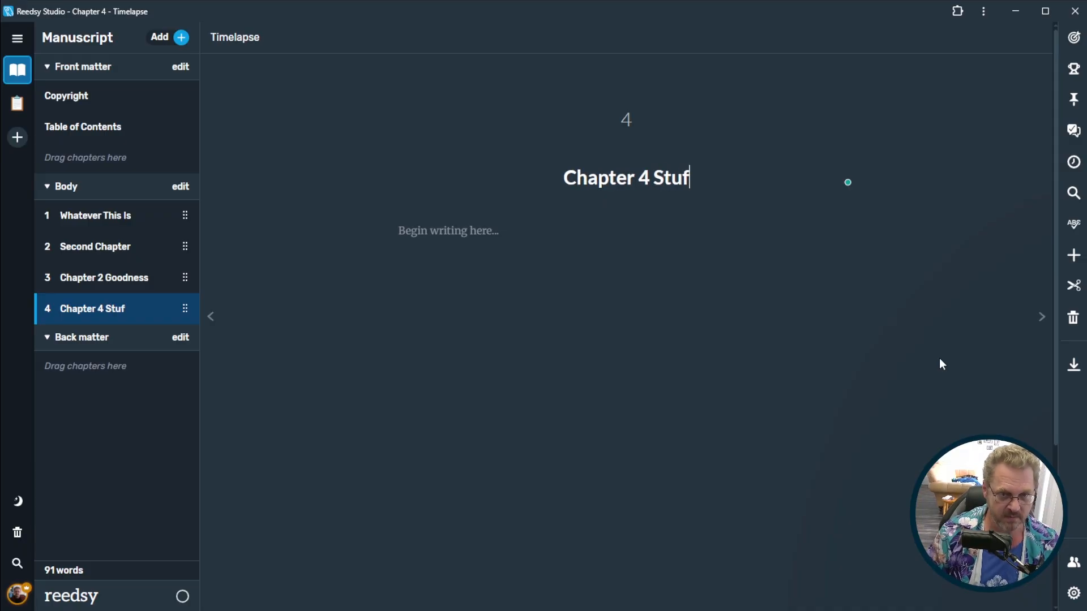
{"action": "type", "text": "f"}
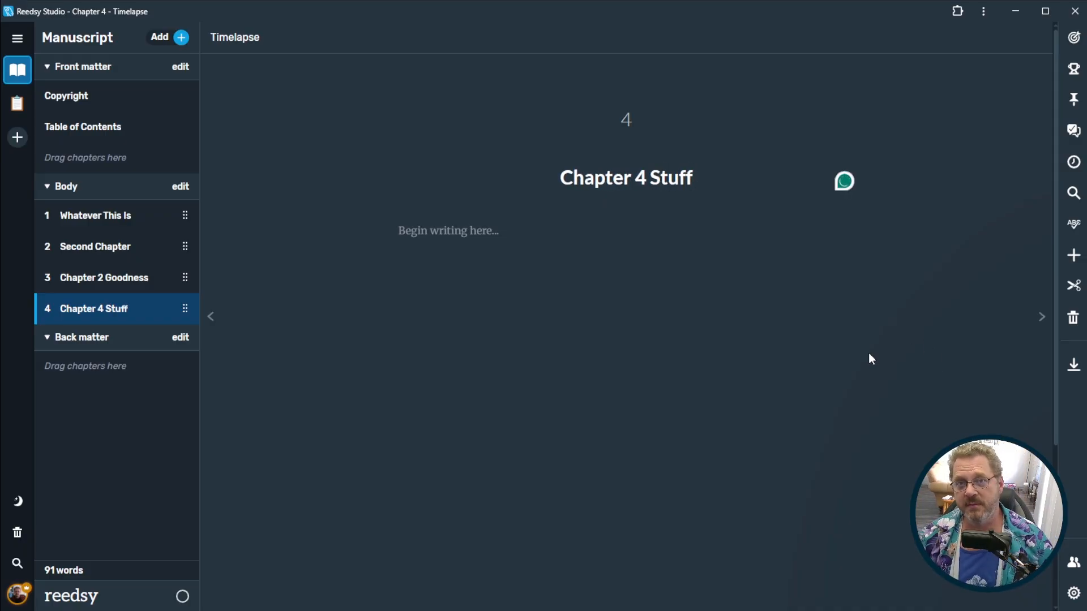
Insert a new blank chapter directly after "Whatever This Is".
{"action": "left_click", "coordinate": [152, 224]}
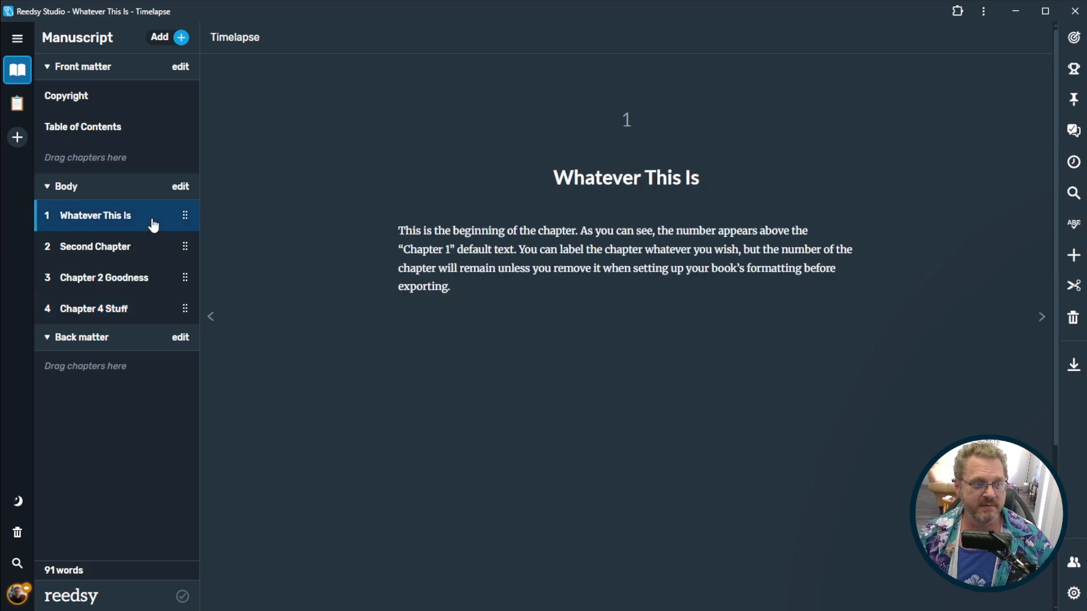
{"action": "left_click", "coordinate": [181, 37]}
{"action": "left_click", "coordinate": [162, 67]}
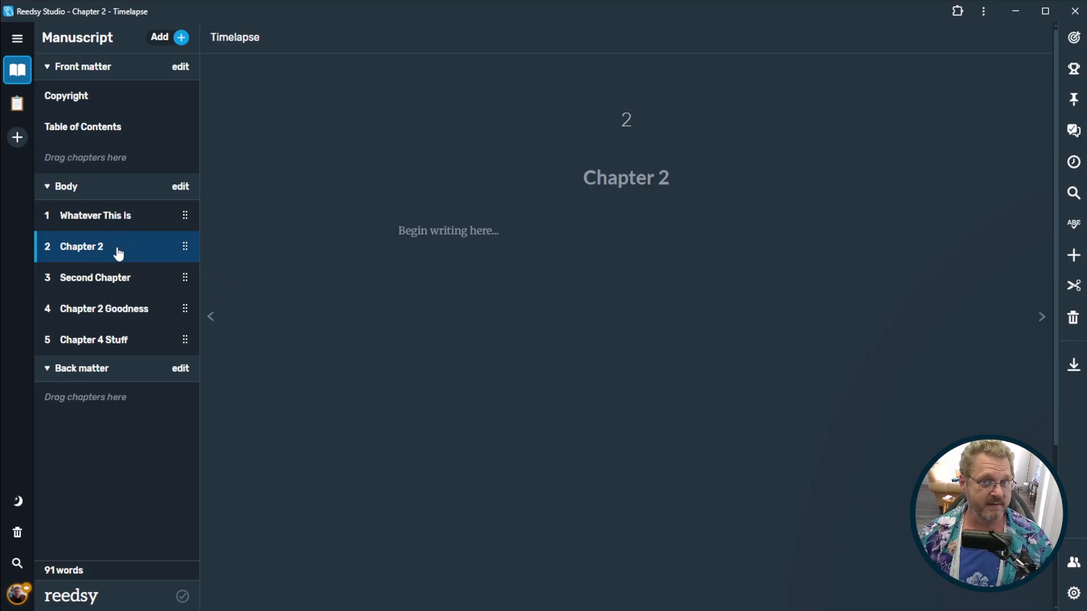
Delete the blank "Chapter 2" and the "Chapter 4 Stuff" chapter from the body.
{"action": "left_click", "coordinate": [1074, 318]}
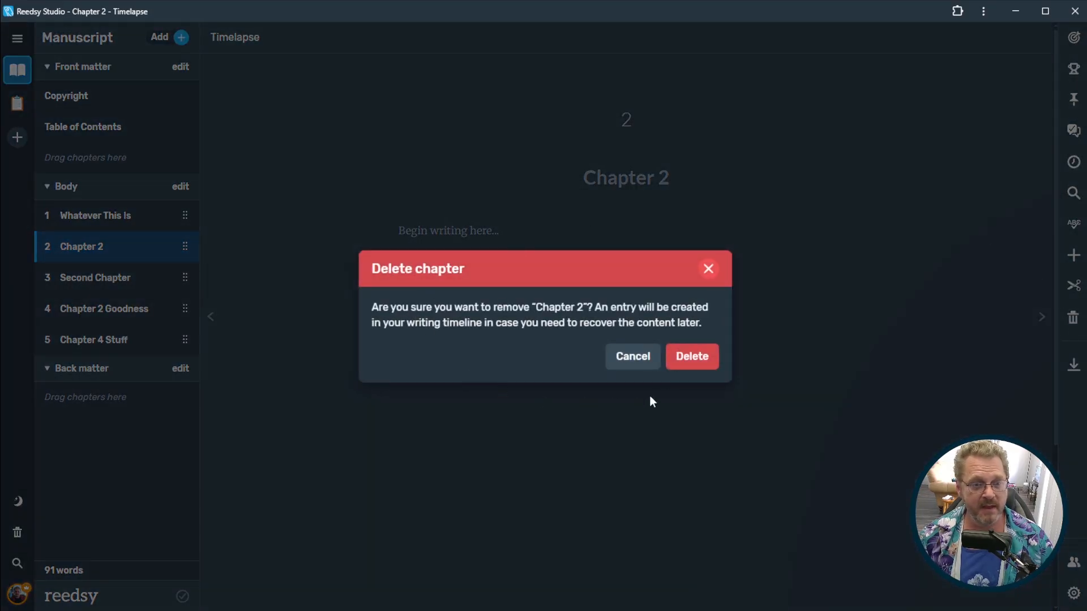
{"action": "left_click", "coordinate": [692, 356]}
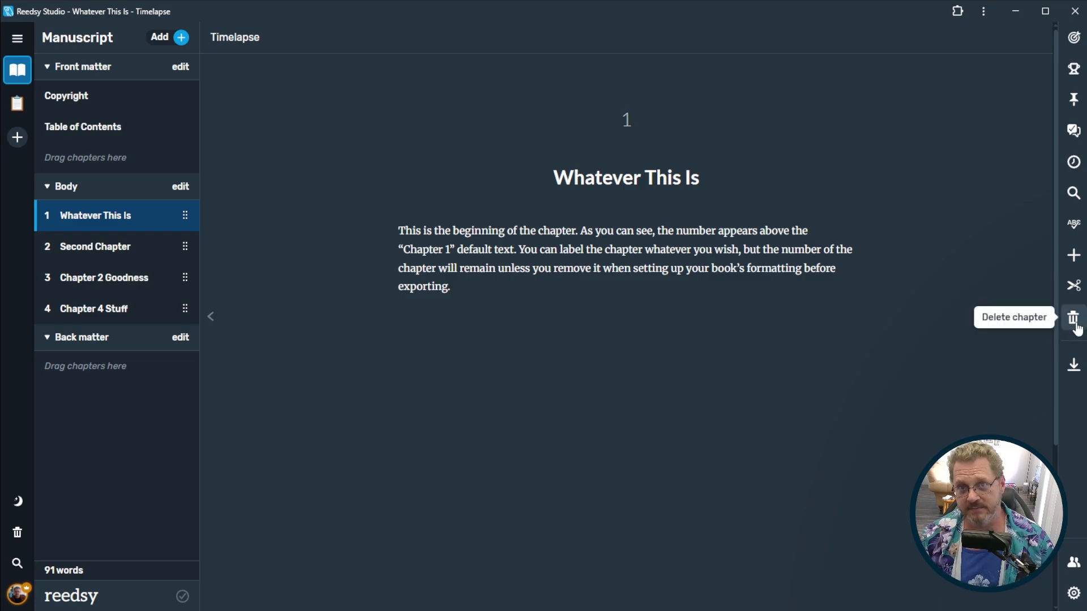
{"action": "left_click", "coordinate": [106, 312]}
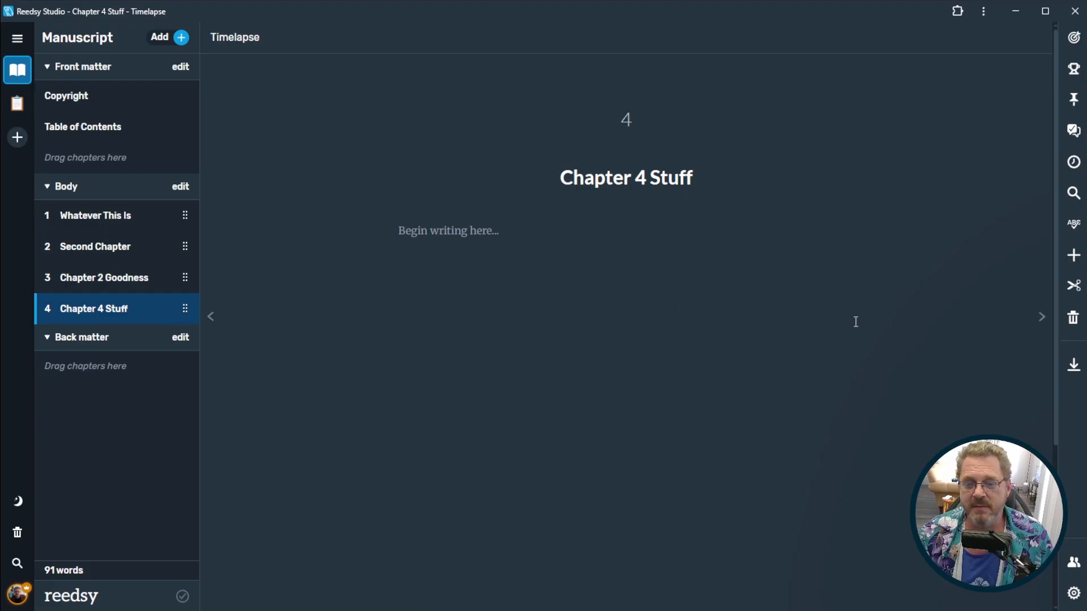
{"action": "left_click", "coordinate": [1074, 318]}
{"action": "left_click", "coordinate": [691, 360]}
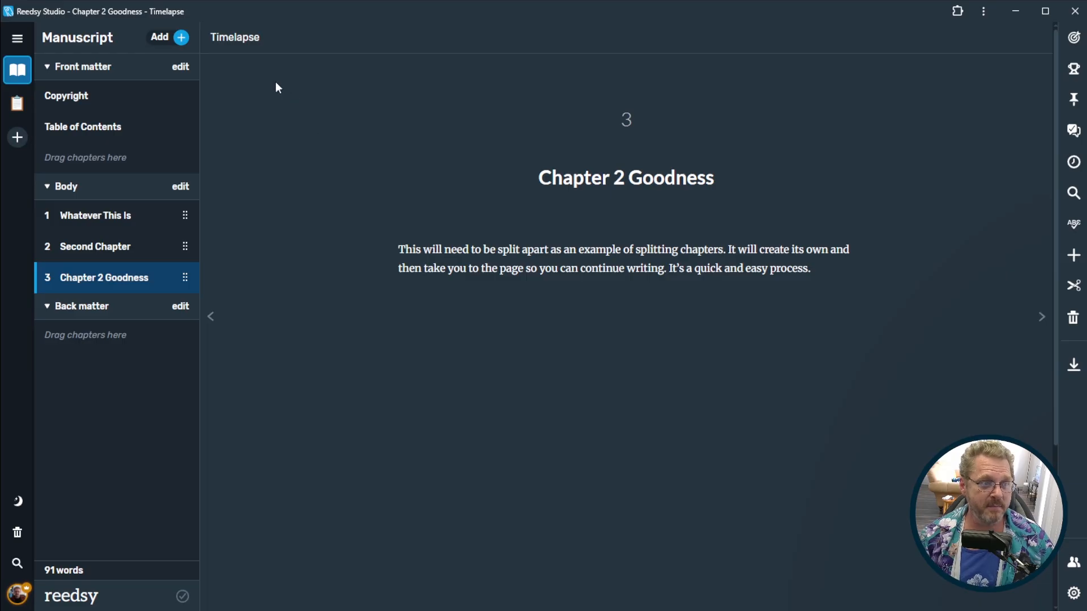
Try the Epigraph page in the front matter, switch it off again, and review the optional sections available for the body.
{"action": "left_click", "coordinate": [180, 69]}
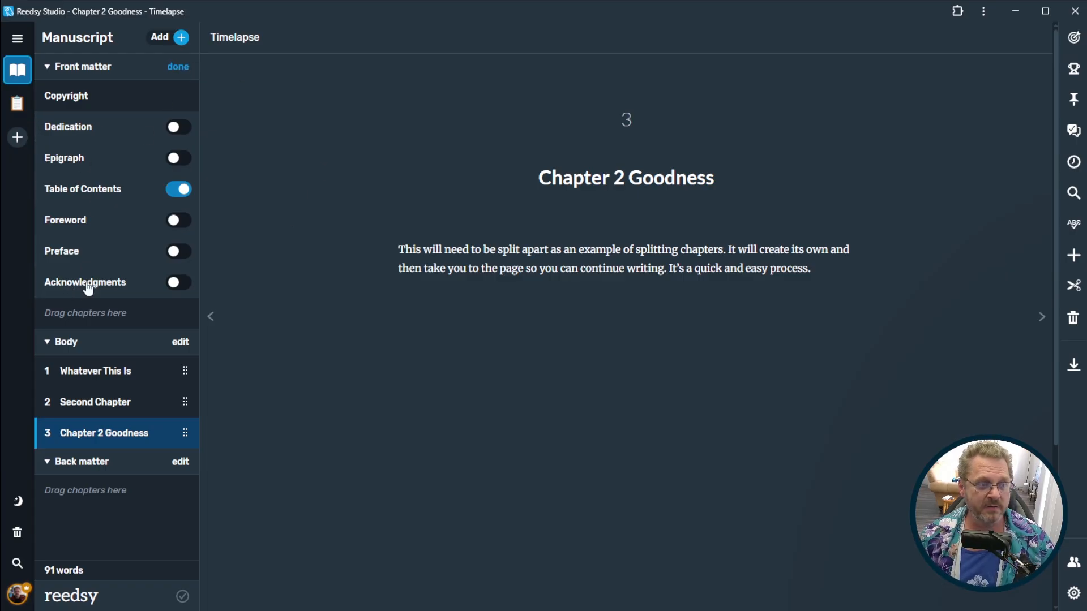
{"action": "left_click", "coordinate": [180, 161]}
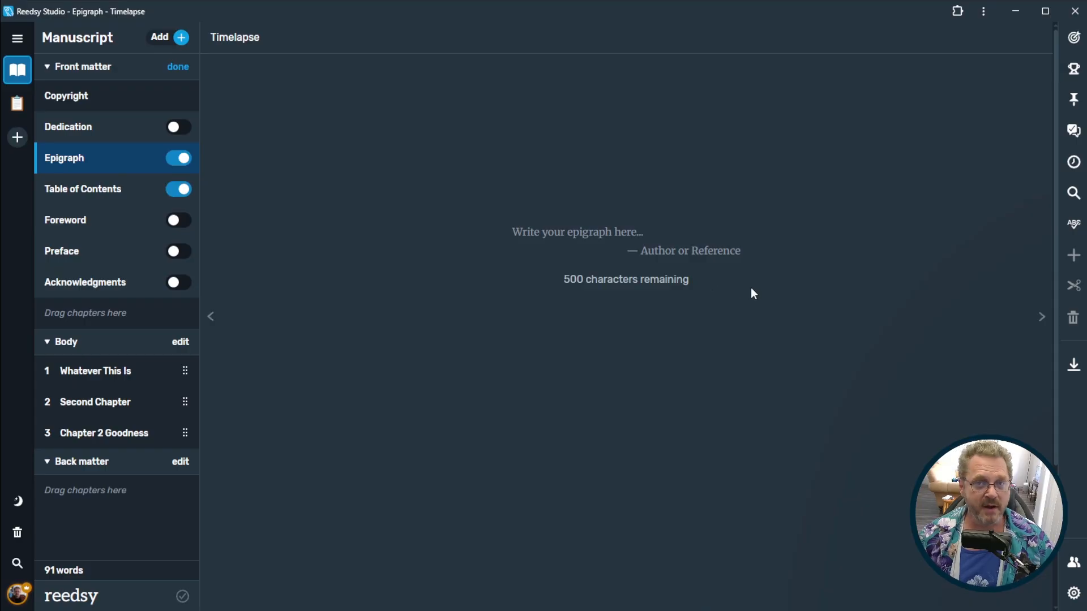
{"action": "left_click", "coordinate": [179, 162]}
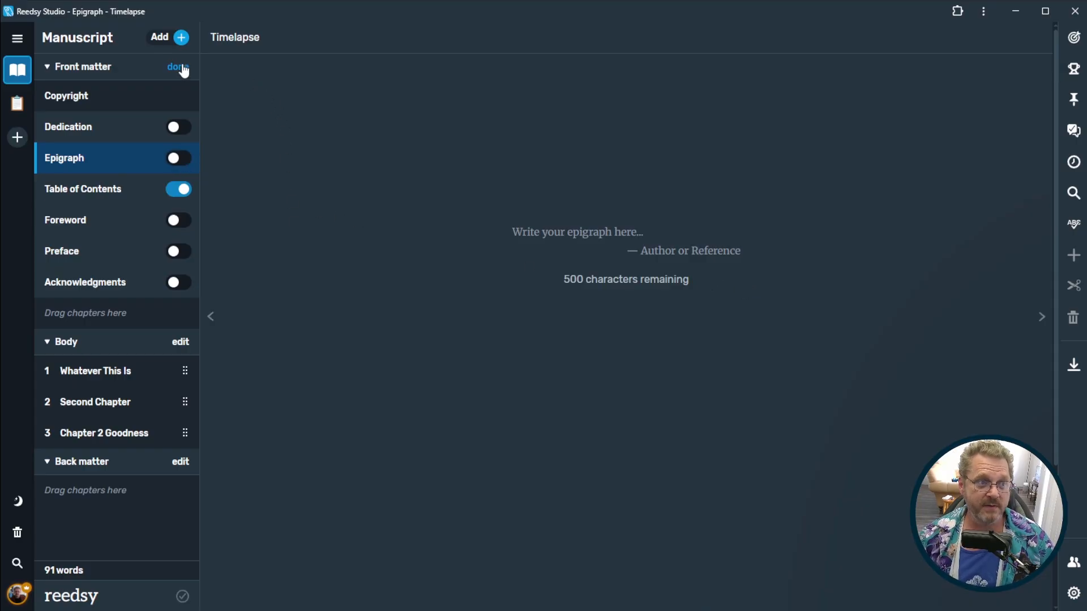
{"action": "left_click", "coordinate": [178, 67]}
{"action": "left_click", "coordinate": [180, 188]}
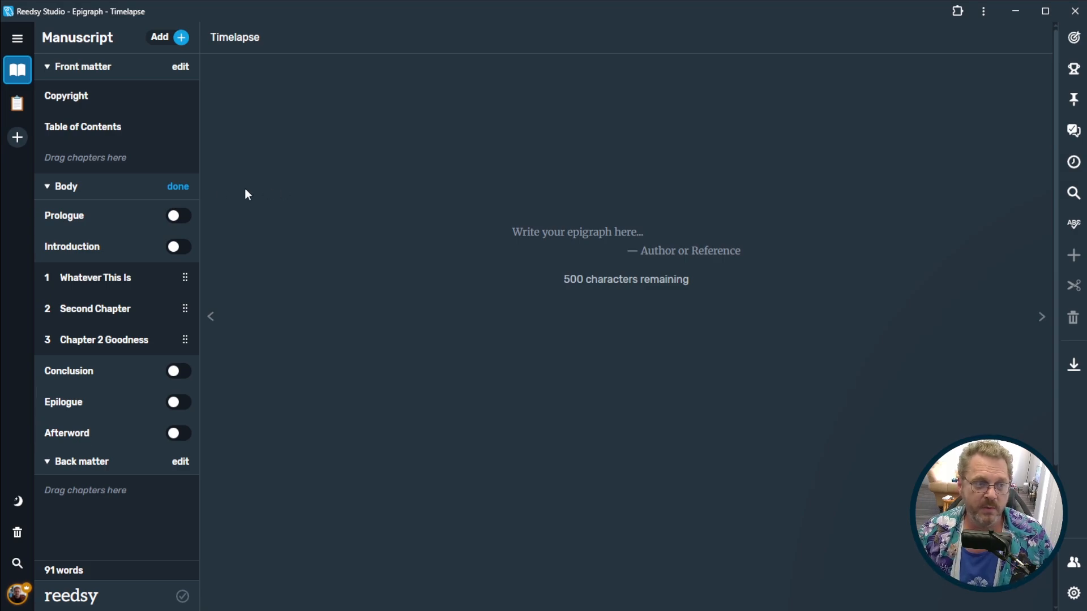
{"action": "left_click", "coordinate": [181, 189]}
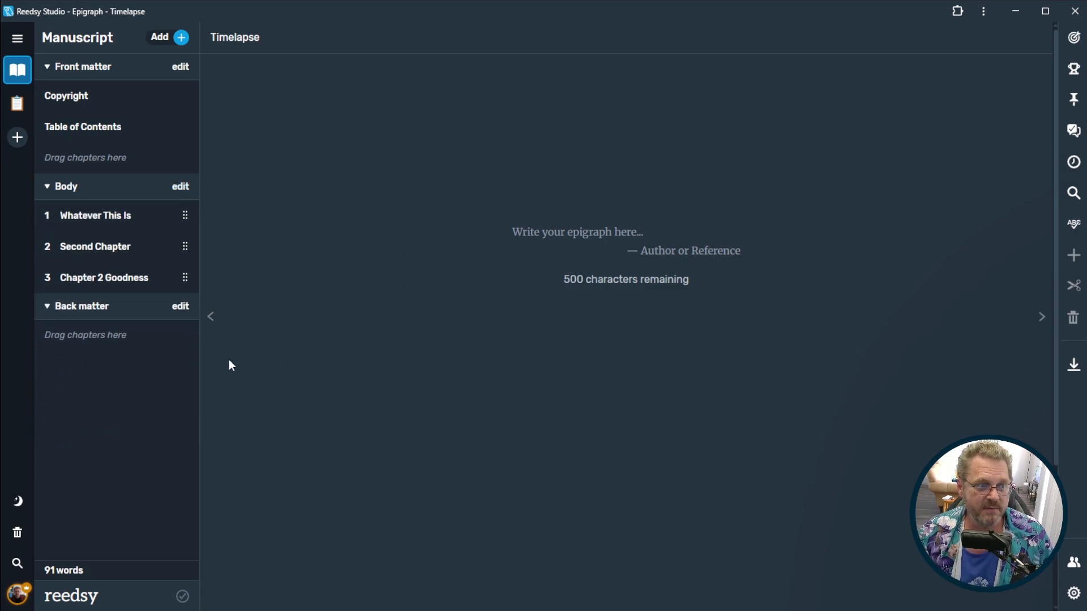
Enable the back matter's "Also by" author page, open it, and examine the book "Fury" and its store link fields.
{"action": "left_click", "coordinate": [180, 307]}
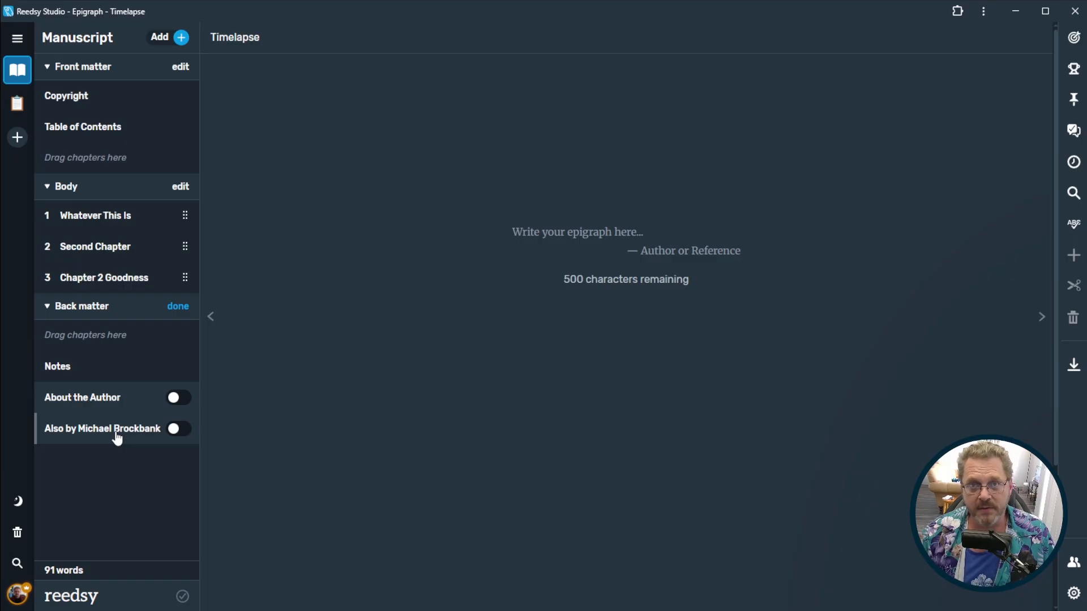
{"action": "left_click", "coordinate": [173, 430]}
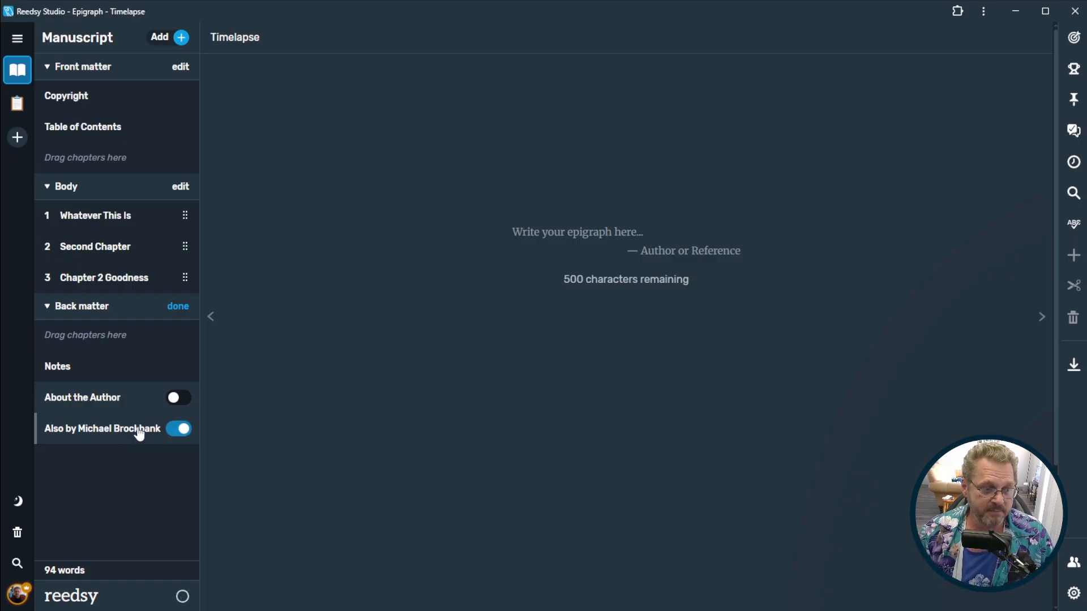
{"action": "left_click", "coordinate": [122, 436]}
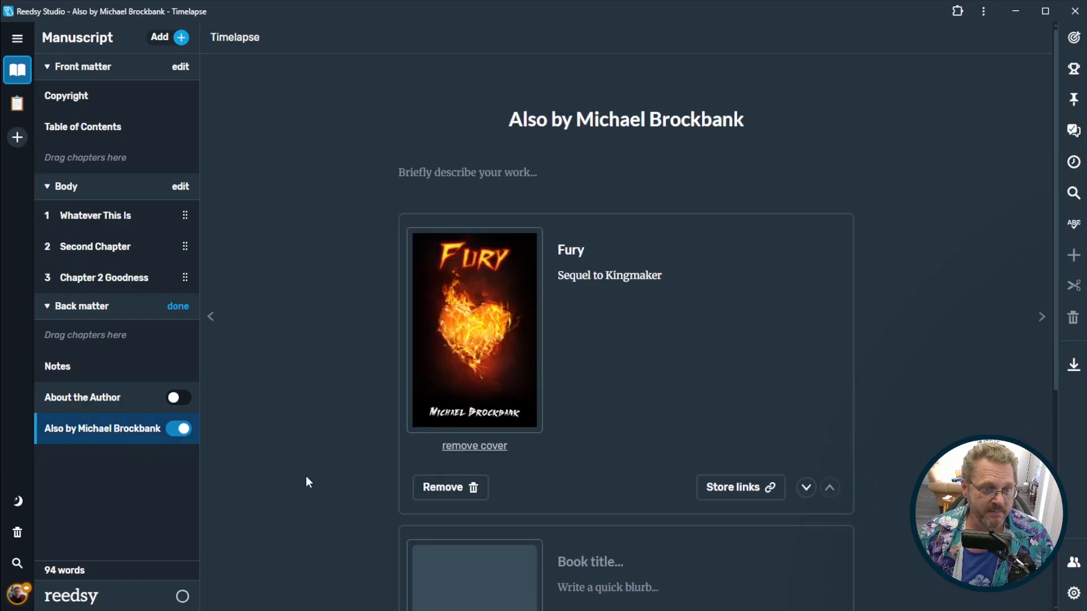
{"action": "scroll", "coordinate": [771, 345], "scroll_direction": "down", "scroll_amount": 1}
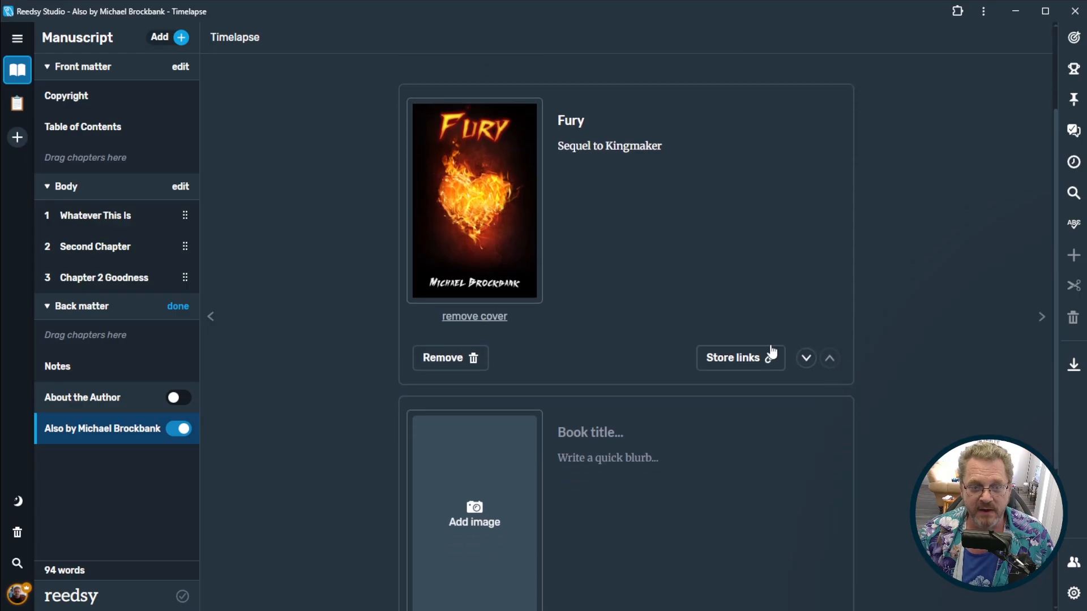
{"action": "scroll", "coordinate": [956, 332], "scroll_direction": "up", "scroll_amount": 2}
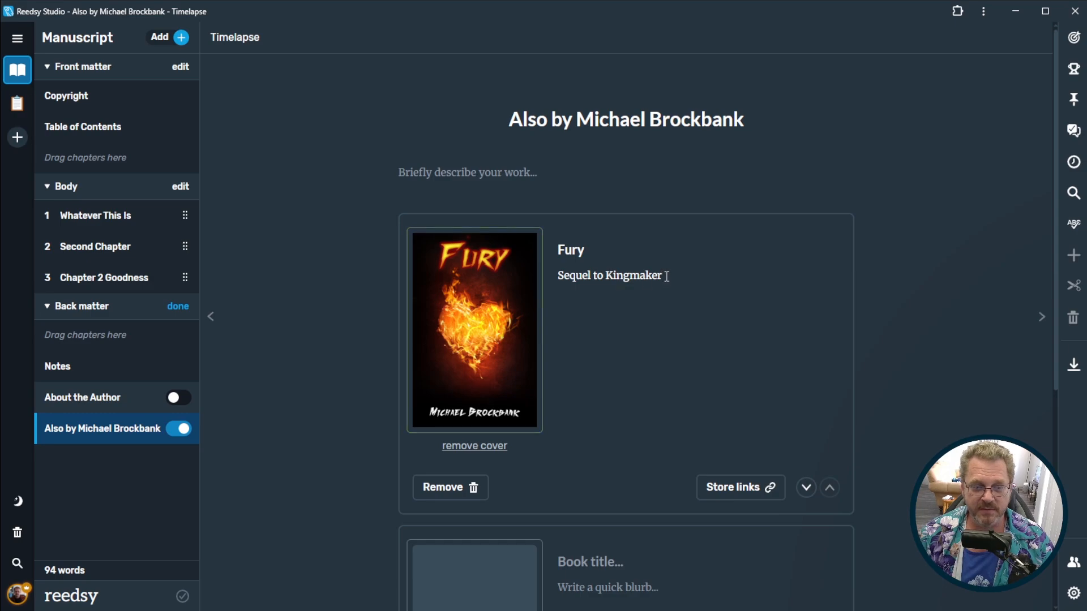
{"action": "left_click", "coordinate": [745, 493]}
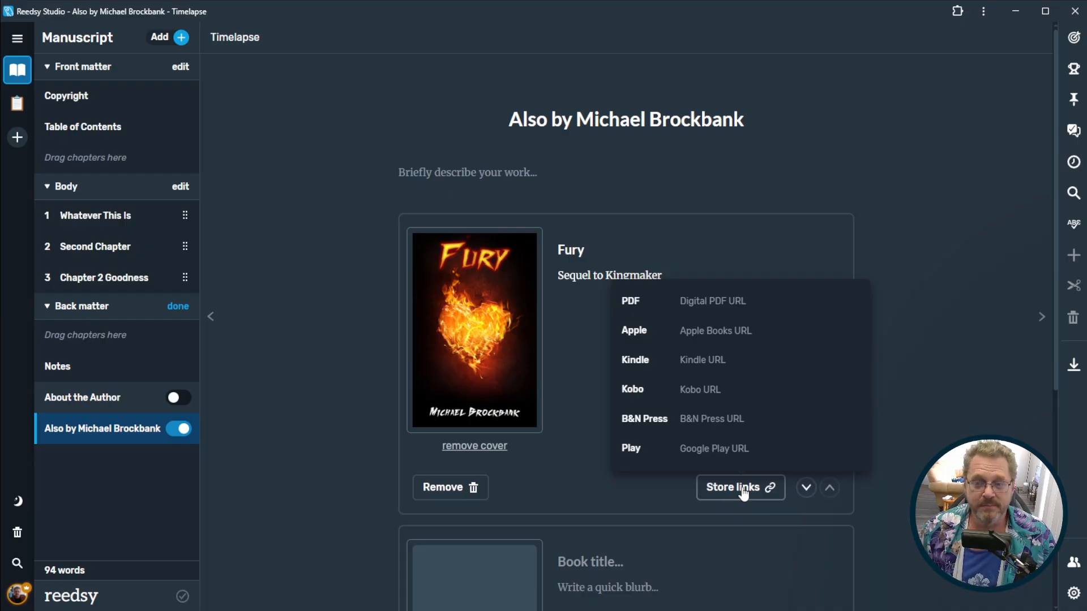
{"action": "left_click", "coordinate": [957, 402]}
Add another blank book entry to the "Also by" page, look over the entries, and switch the page off.
{"action": "scroll", "coordinate": [952, 403], "scroll_direction": "down", "scroll_amount": 5}
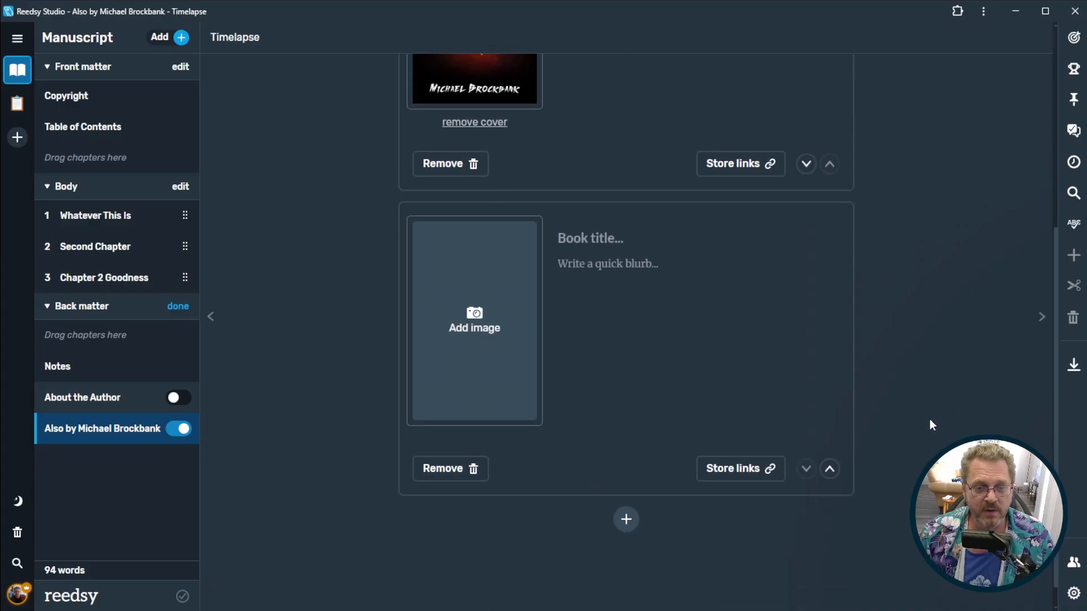
{"action": "left_click", "coordinate": [626, 496]}
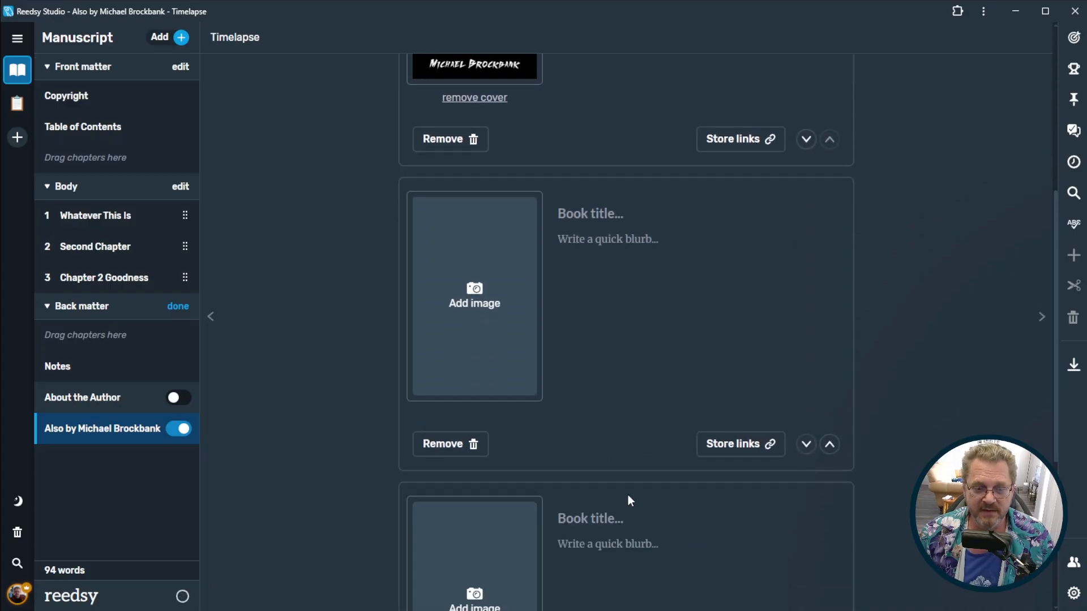
{"action": "scroll", "coordinate": [629, 498], "scroll_direction": "down", "scroll_amount": 4}
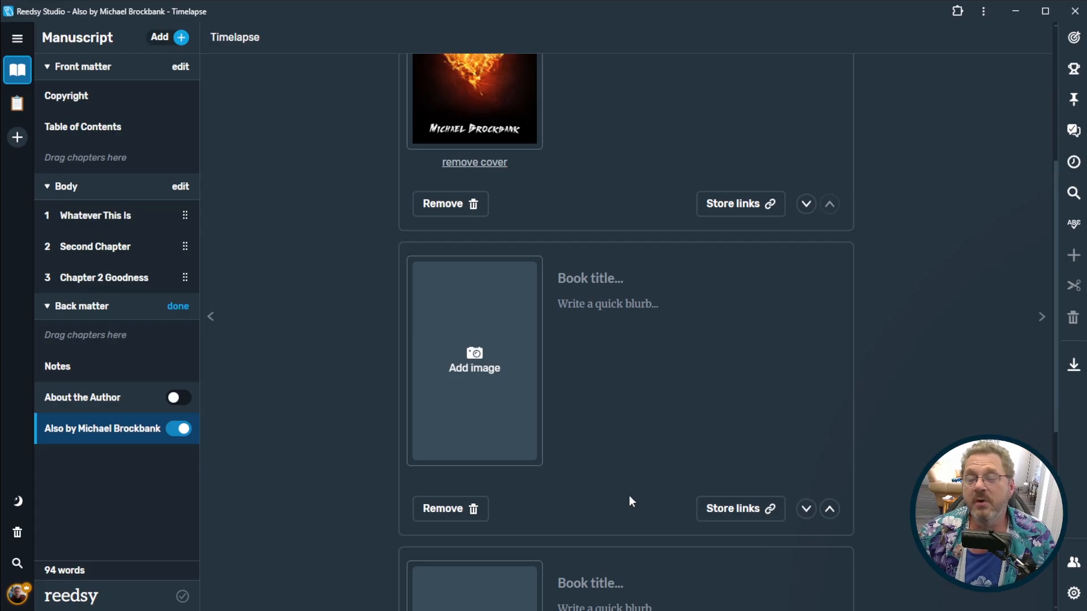
{"action": "scroll", "coordinate": [630, 496], "scroll_direction": "down", "scroll_amount": 1}
{"action": "scroll", "coordinate": [630, 495], "scroll_direction": "up", "scroll_amount": 4}
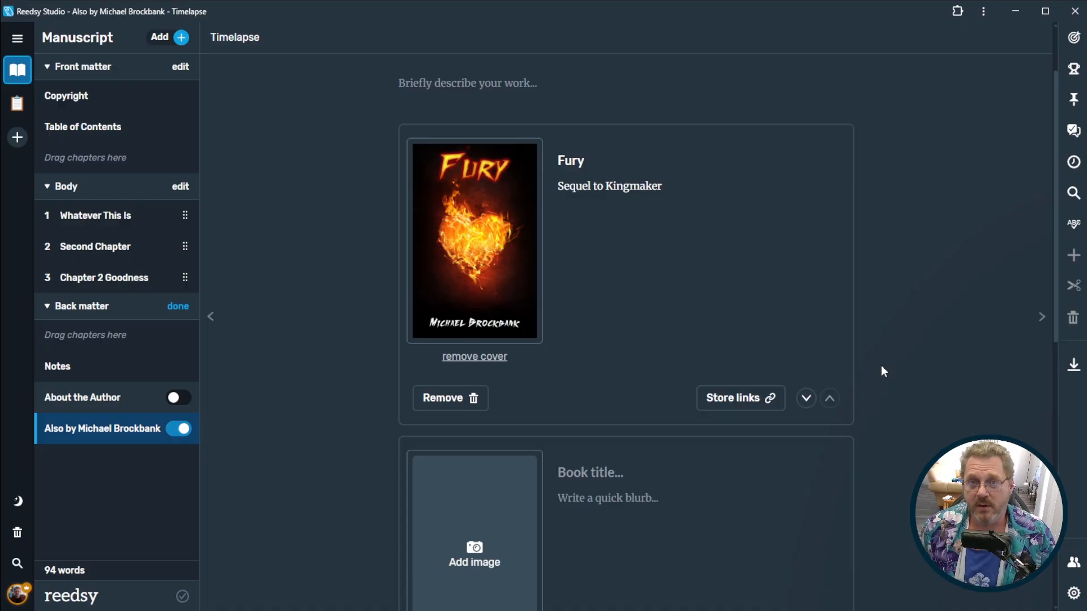
{"action": "scroll", "coordinate": [863, 363], "scroll_direction": "down", "scroll_amount": 10}
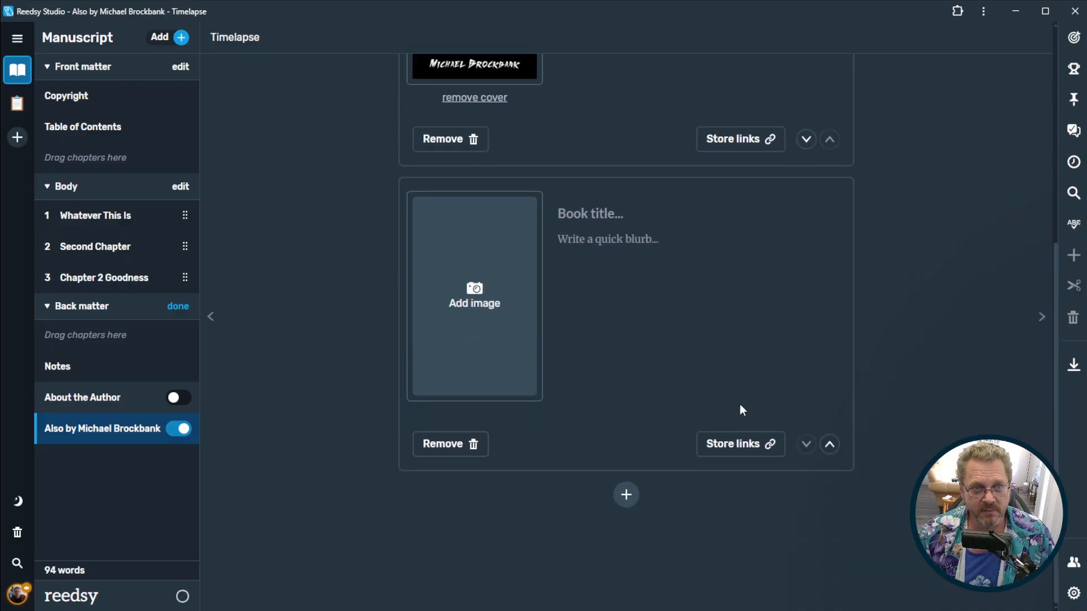
{"action": "scroll", "coordinate": [626, 317], "scroll_direction": "up", "scroll_amount": 6}
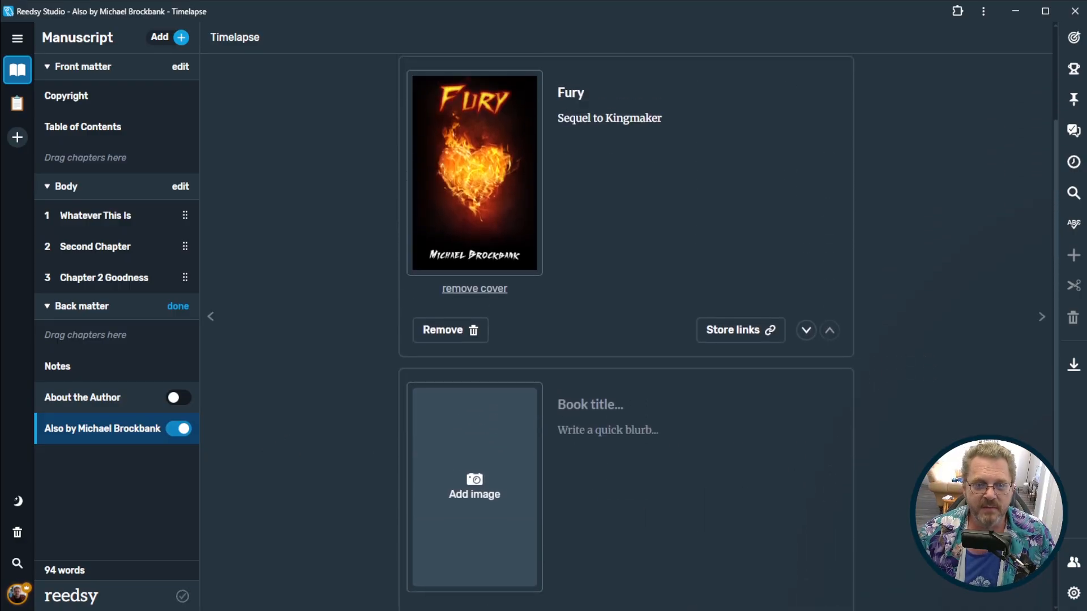
{"action": "left_click", "coordinate": [180, 430]}
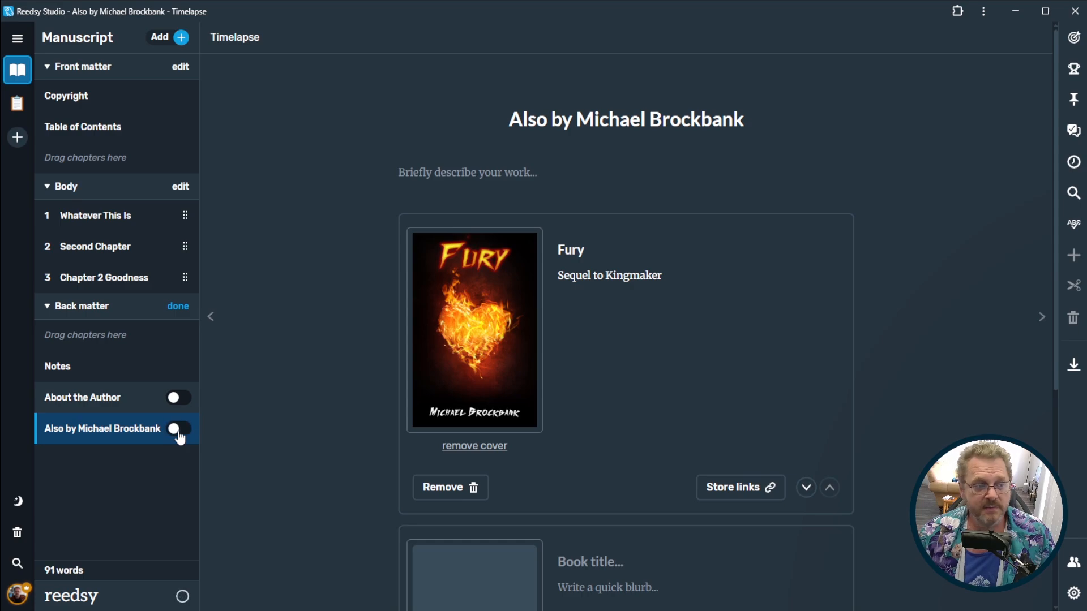
Try the "About the Author" page, adding and removing two extra social media URL fields, and switch the page off to finish editing the back matter.
{"action": "left_click", "coordinate": [171, 402]}
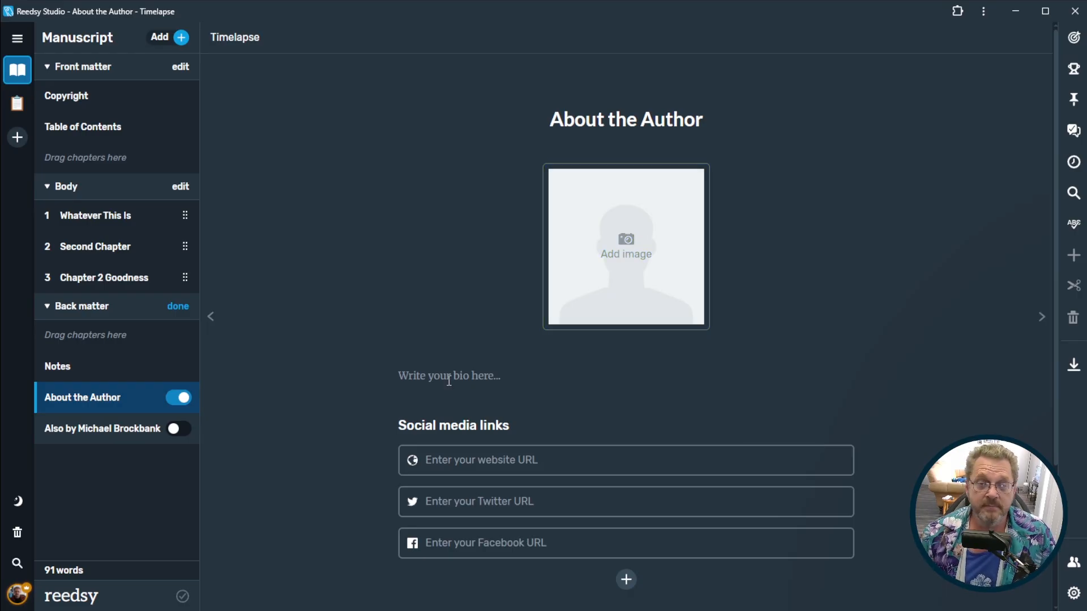
{"action": "scroll", "coordinate": [449, 380], "scroll_direction": "down", "scroll_amount": 2}
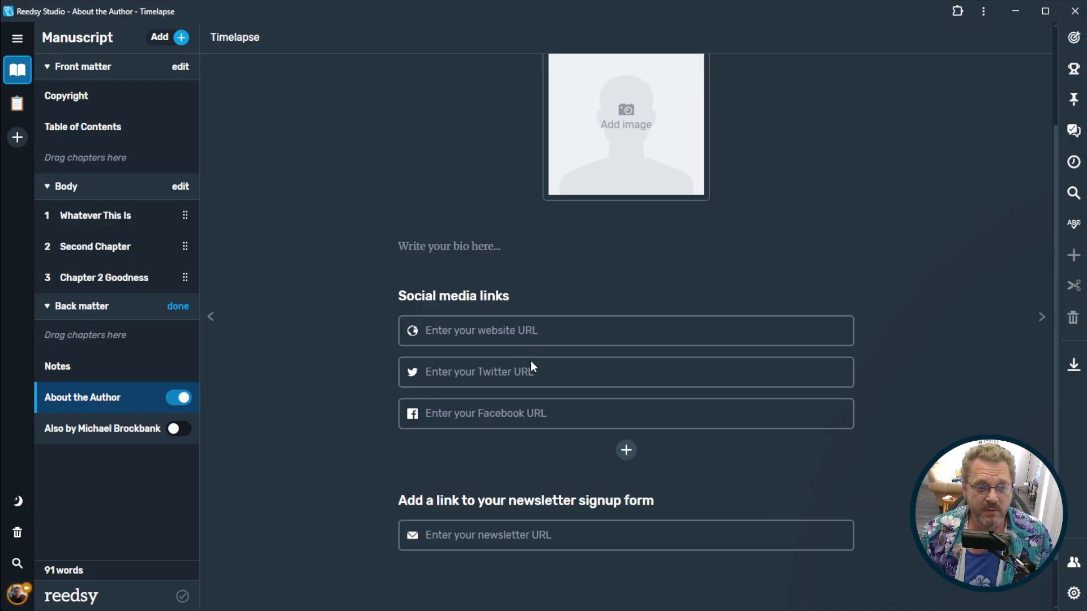
{"action": "left_click", "coordinate": [626, 451]}
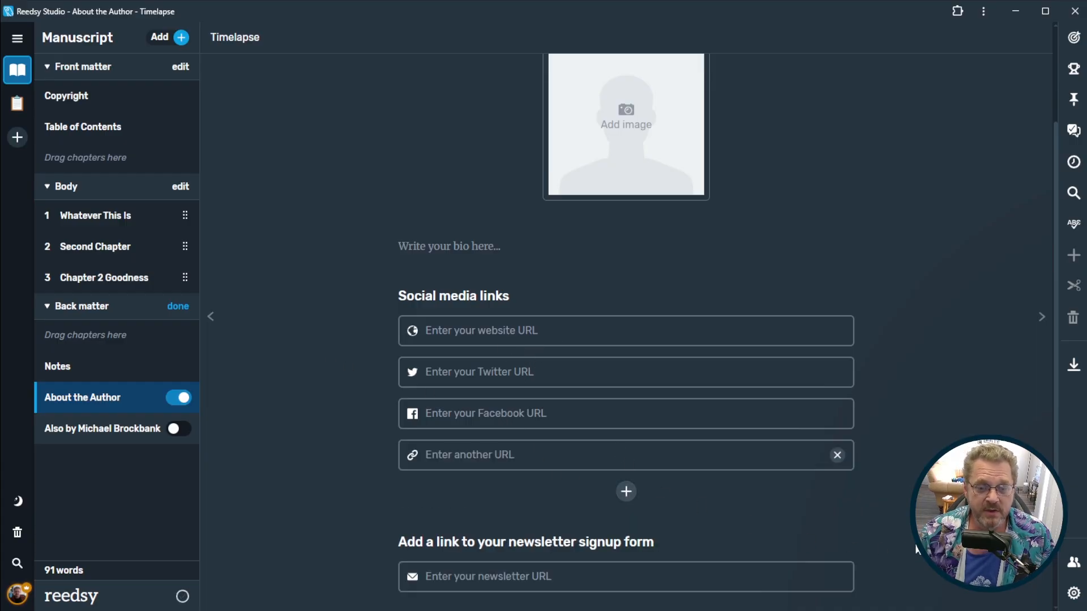
{"action": "left_click", "coordinate": [625, 493]}
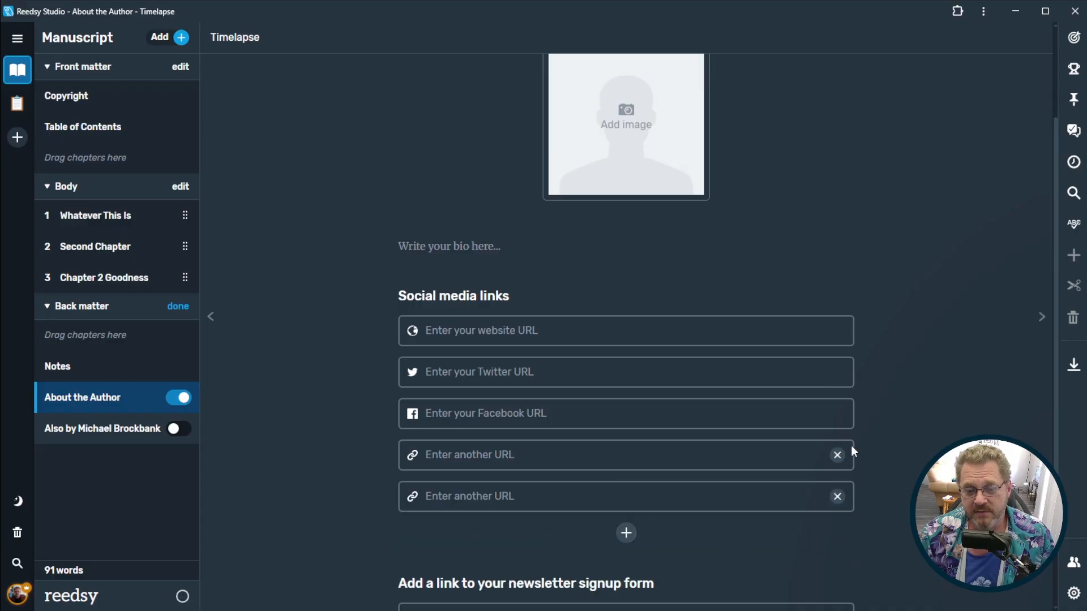
{"action": "left_click", "coordinate": [838, 456]}
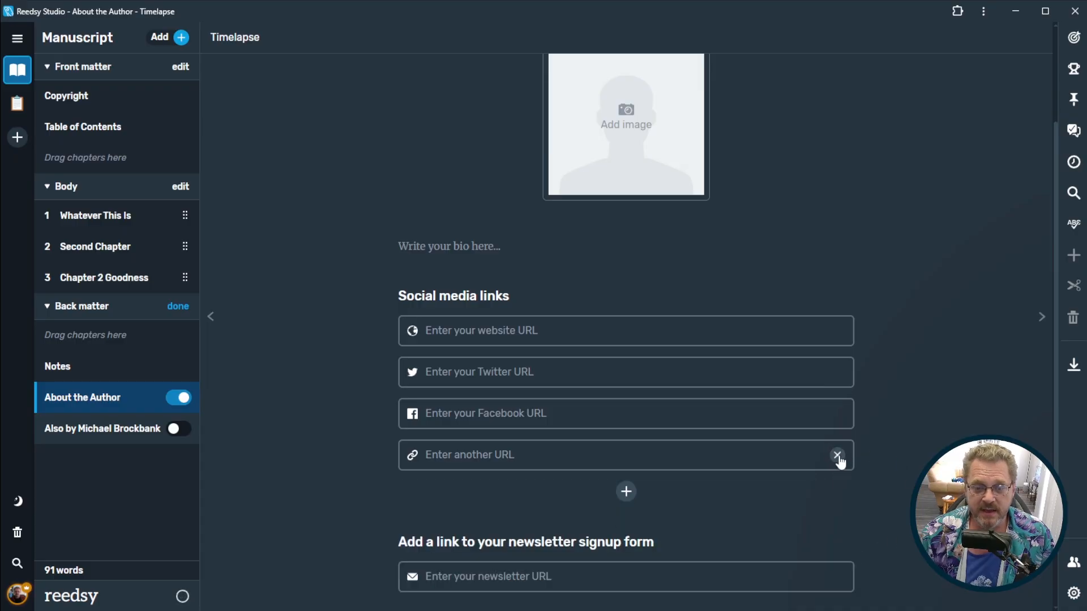
{"action": "left_click", "coordinate": [838, 455]}
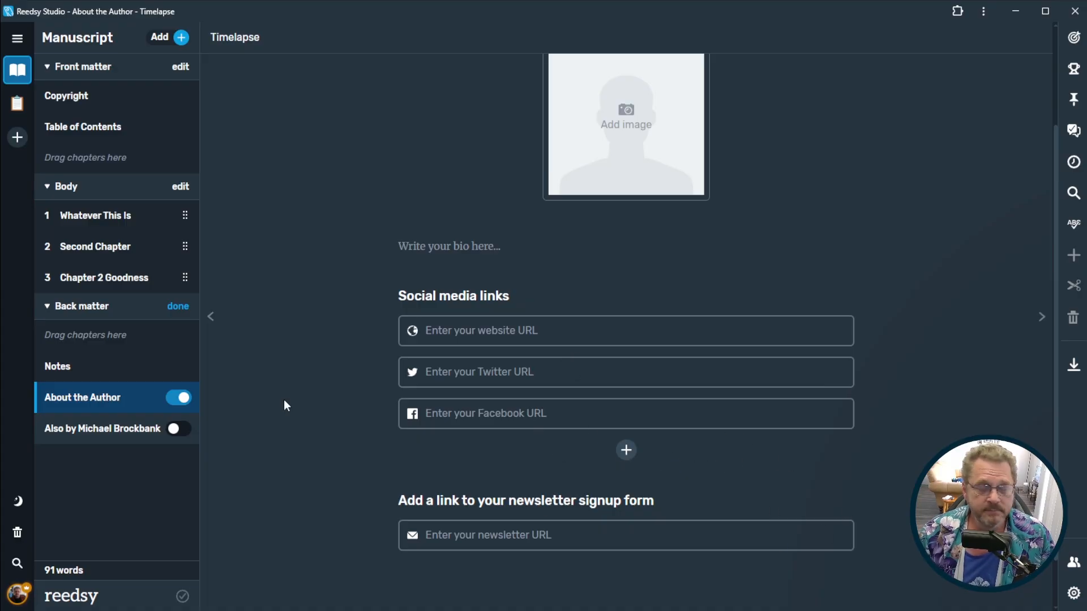
{"action": "left_click", "coordinate": [186, 399]}
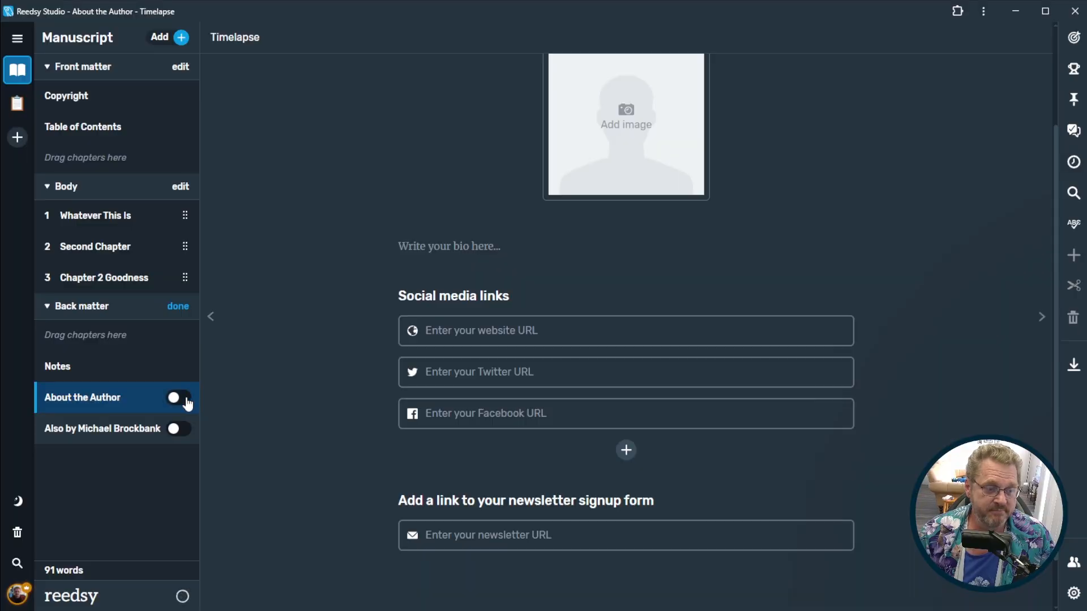
{"action": "scroll", "coordinate": [328, 366], "scroll_direction": "up", "scroll_amount": 3}
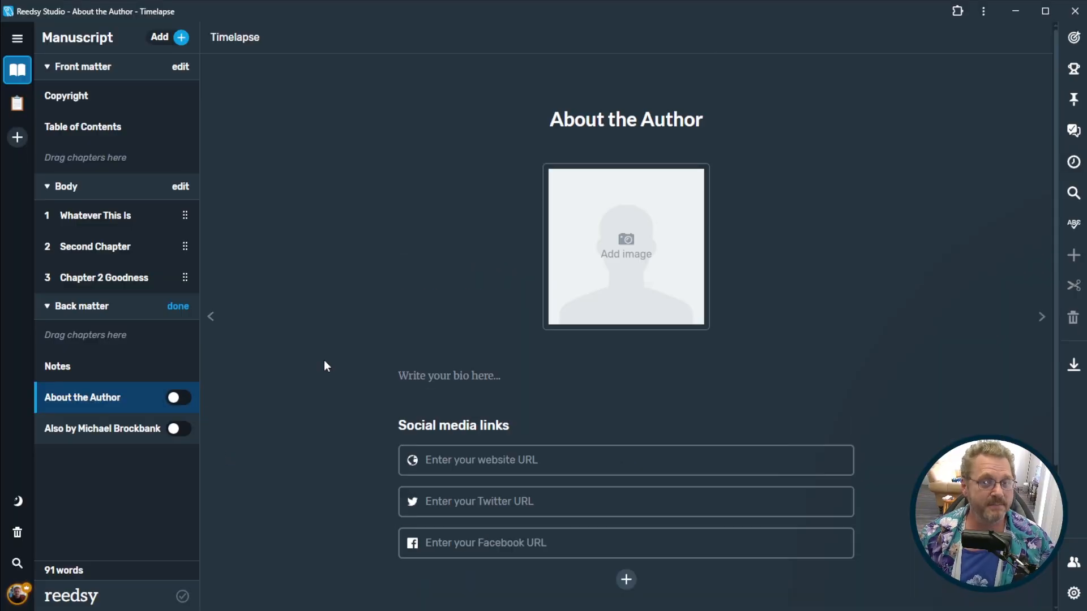
{"action": "left_click", "coordinate": [174, 311]}
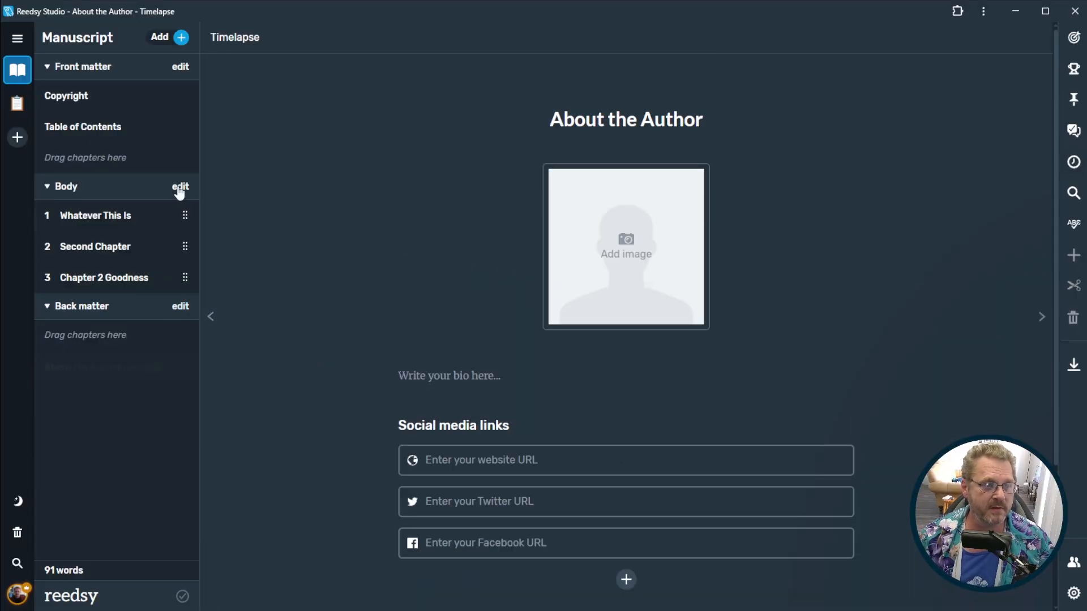
Review the body's optional sections and add a new chapter at the end of the body.
{"action": "left_click", "coordinate": [181, 188]}
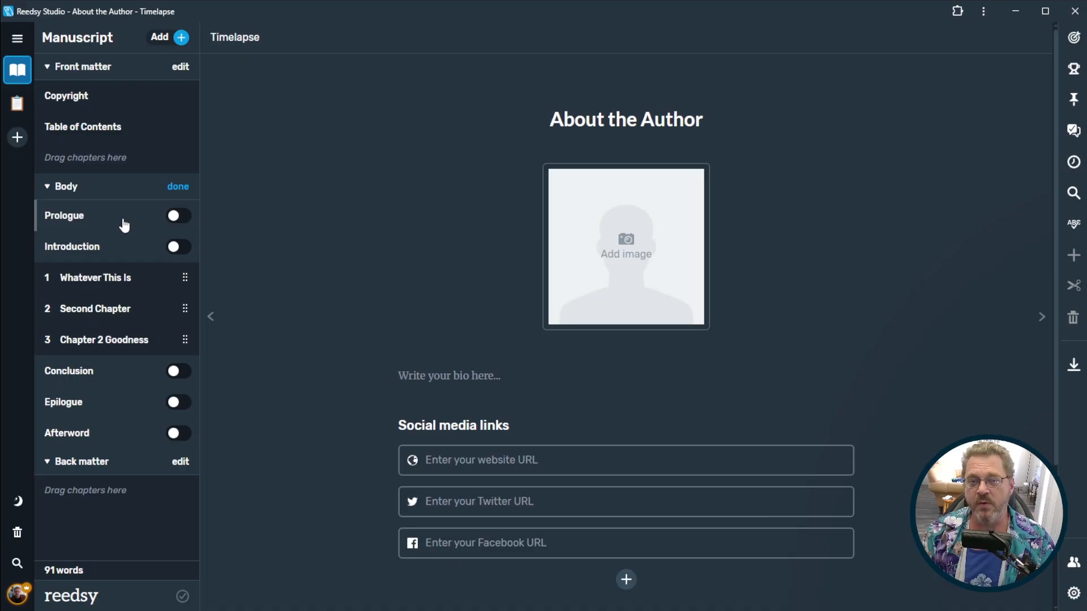
{"action": "left_click", "coordinate": [178, 187]}
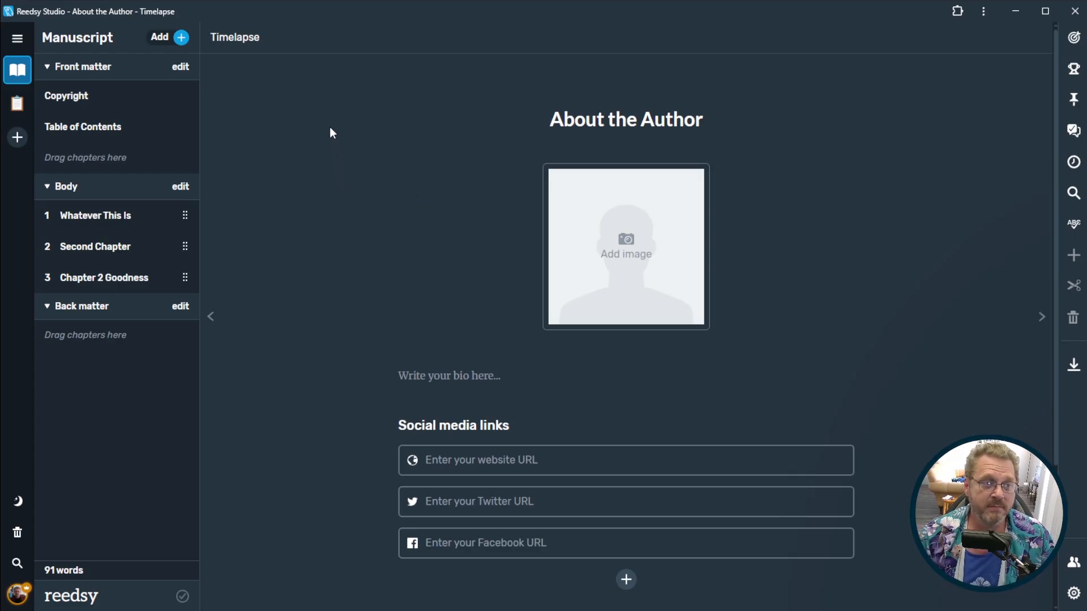
{"action": "left_click", "coordinate": [182, 37]}
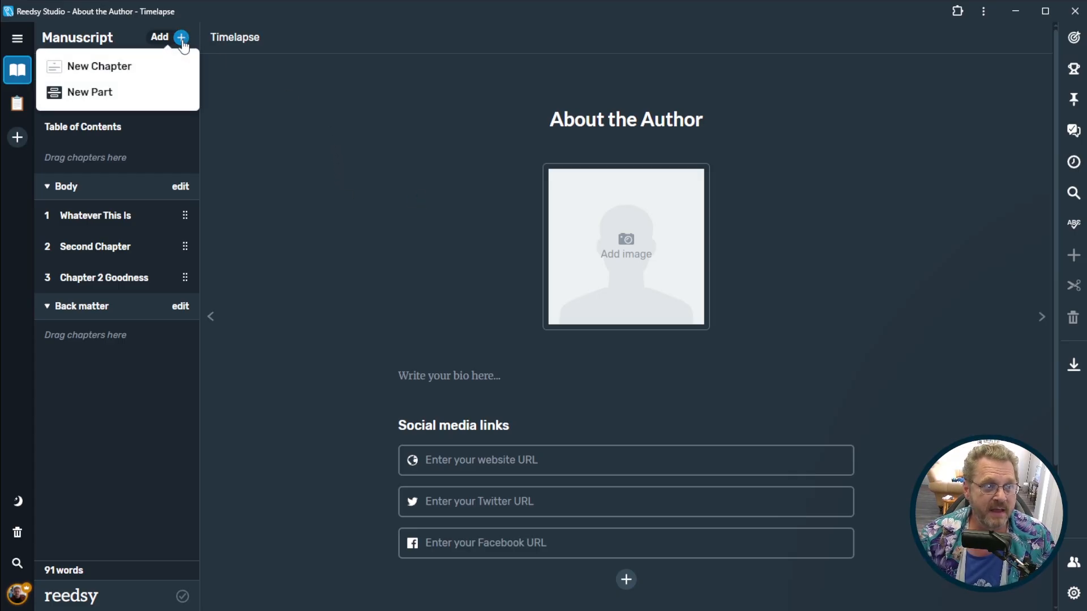
{"action": "left_click", "coordinate": [104, 67]}
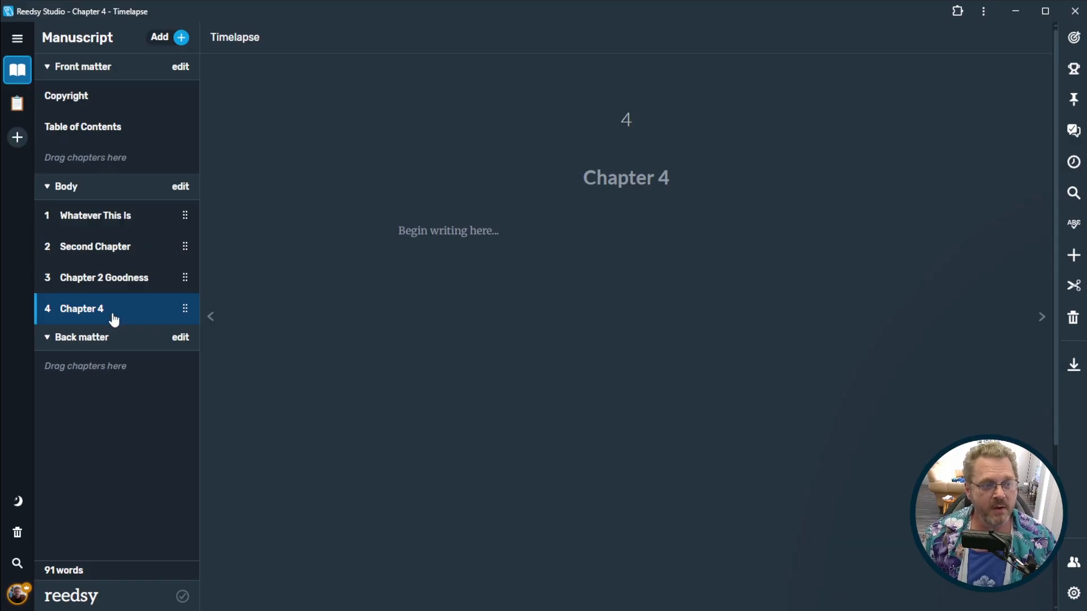
Title the new fourth body chapter "Glossary" and check the body text area and chapter number above it.
{"action": "left_click", "coordinate": [618, 176]}
{"action": "type", "text": "Glossary"}
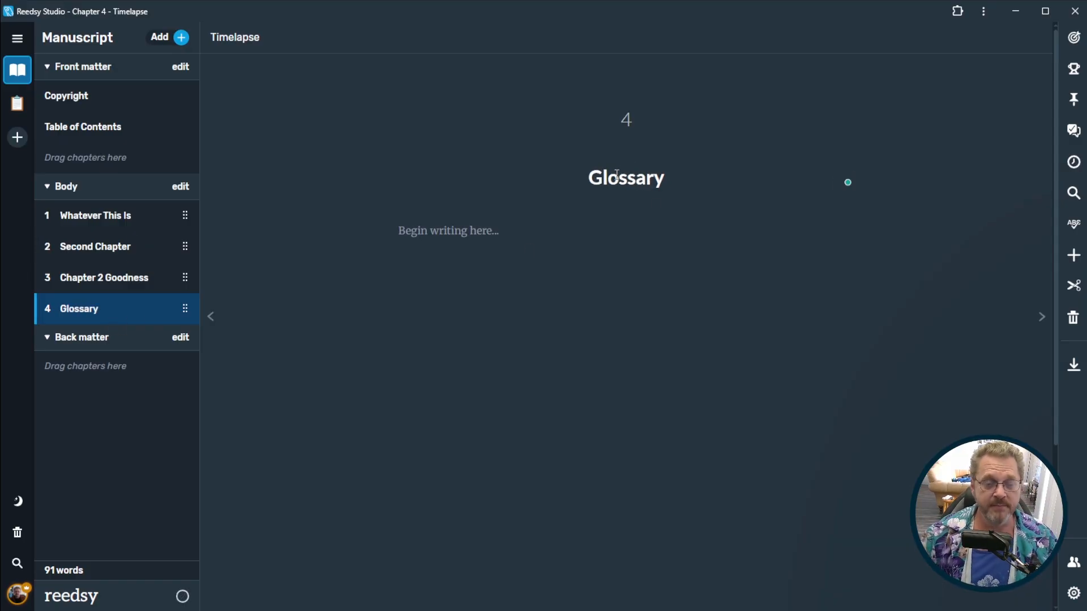
{"action": "left_click", "coordinate": [498, 229]}
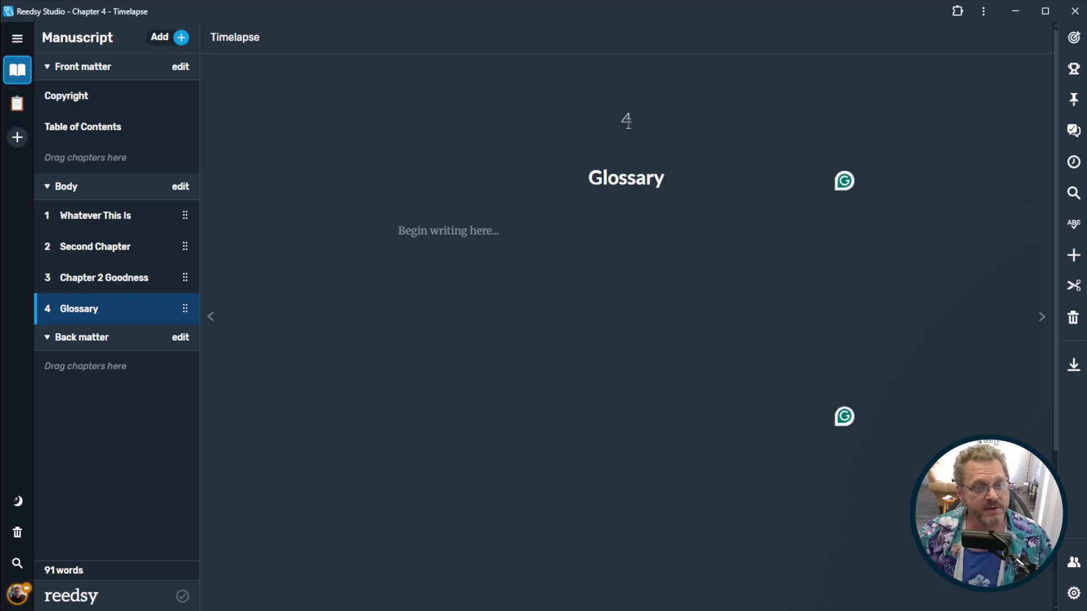
{"action": "double_click", "coordinate": [625, 120]}
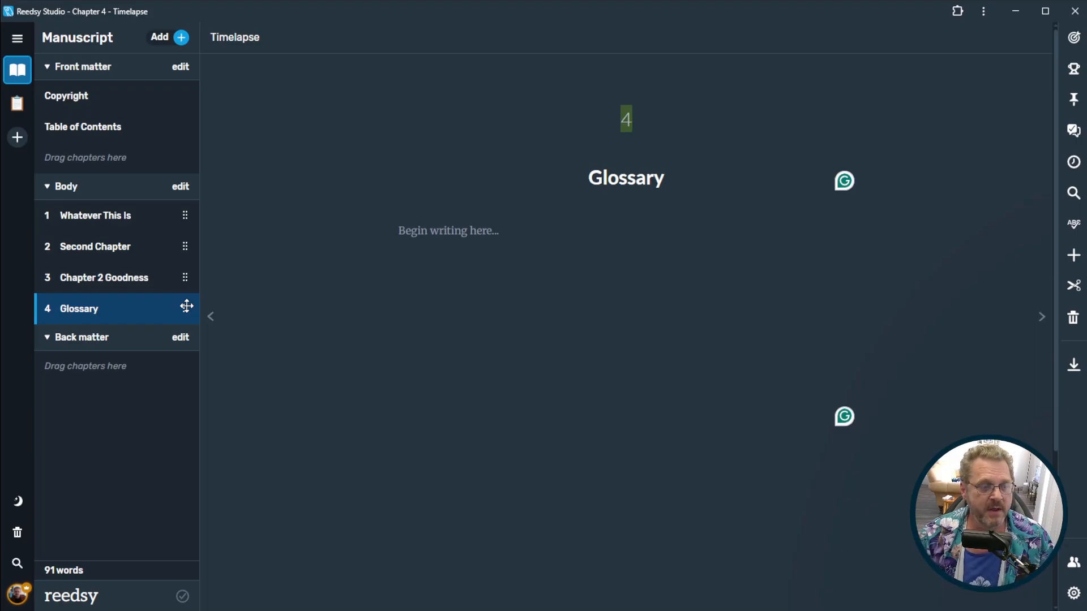
Move the Glossary chapter from the body into the back matter and try to place it below the Notes page.
{"action": "left_click_drag", "start_coordinate": [187, 307], "coordinate": [168, 369]}
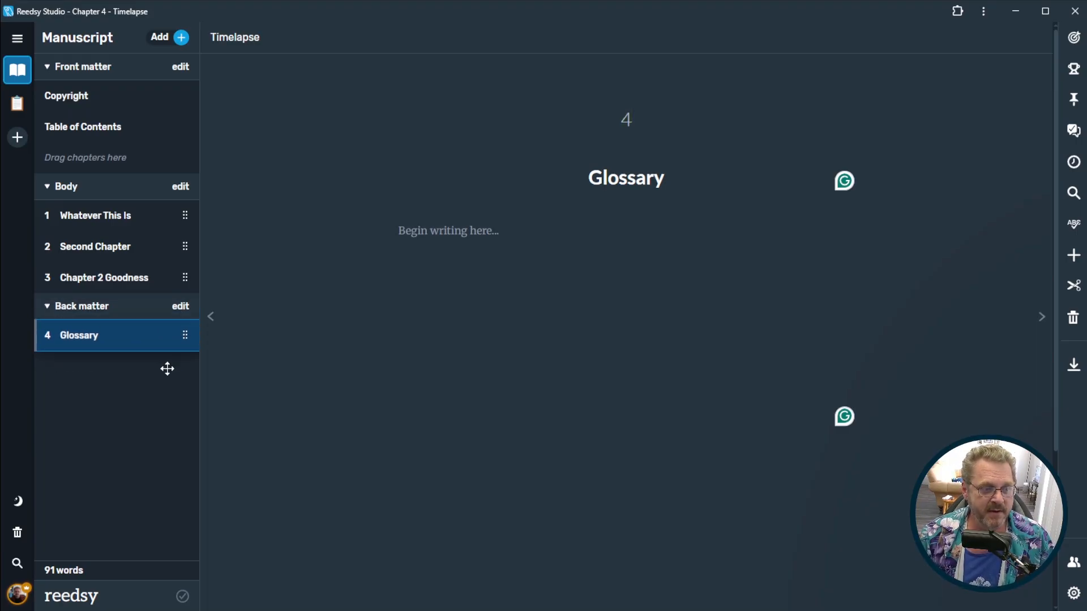
{"action": "left_click", "coordinate": [180, 307]}
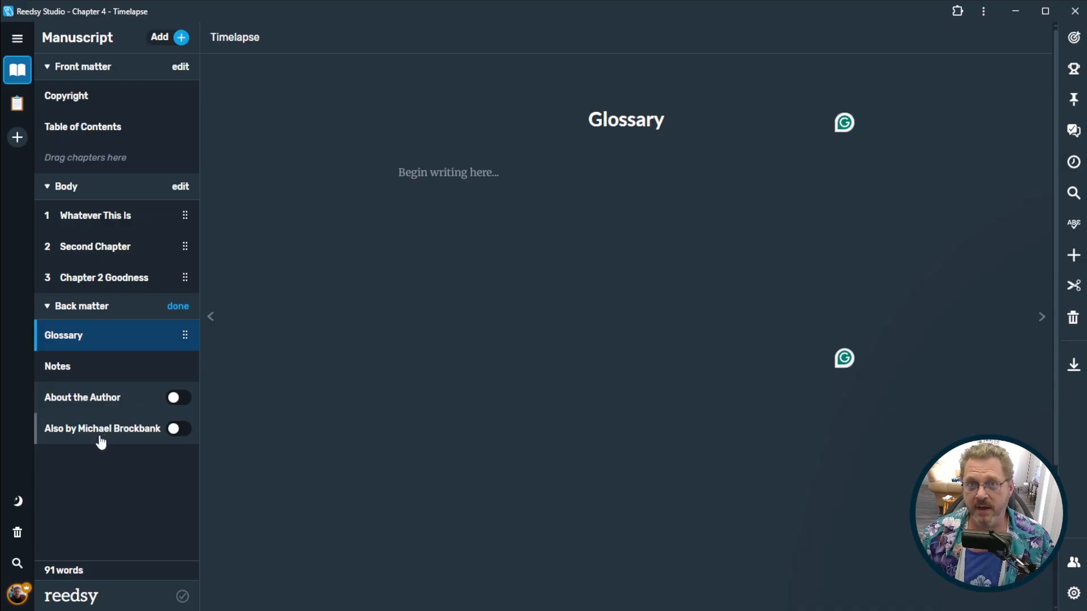
{"action": "left_click_drag", "start_coordinate": [184, 335], "coordinate": [187, 366]}
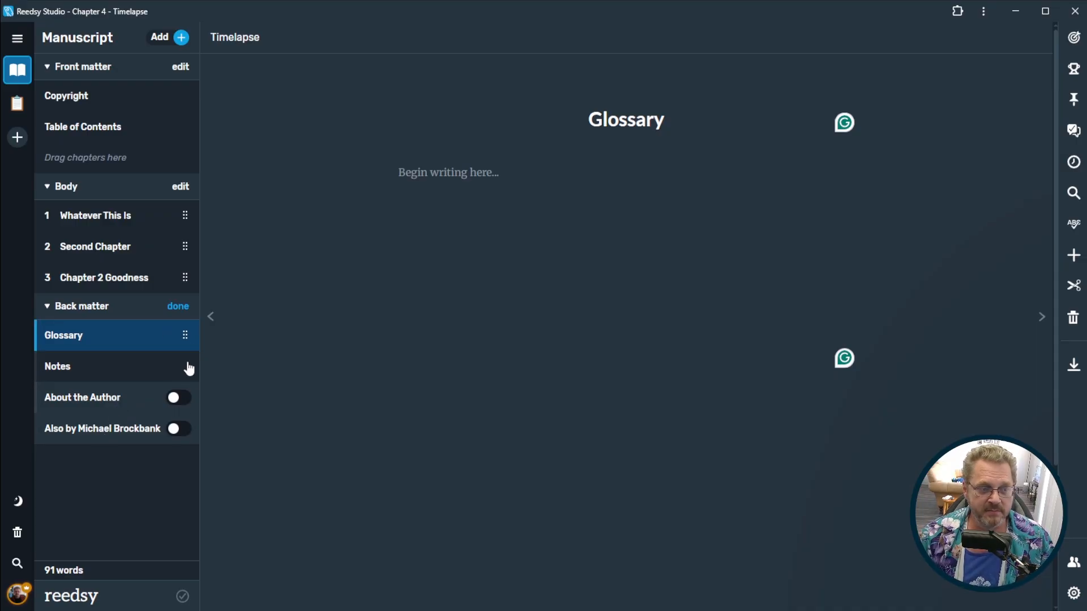
Add a new back matter chapter titled "Additional Acknowledgements" and accept the spelling correction to "Additional Acknowledgments".
{"action": "left_click", "coordinate": [181, 38]}
{"action": "left_click", "coordinate": [108, 68]}
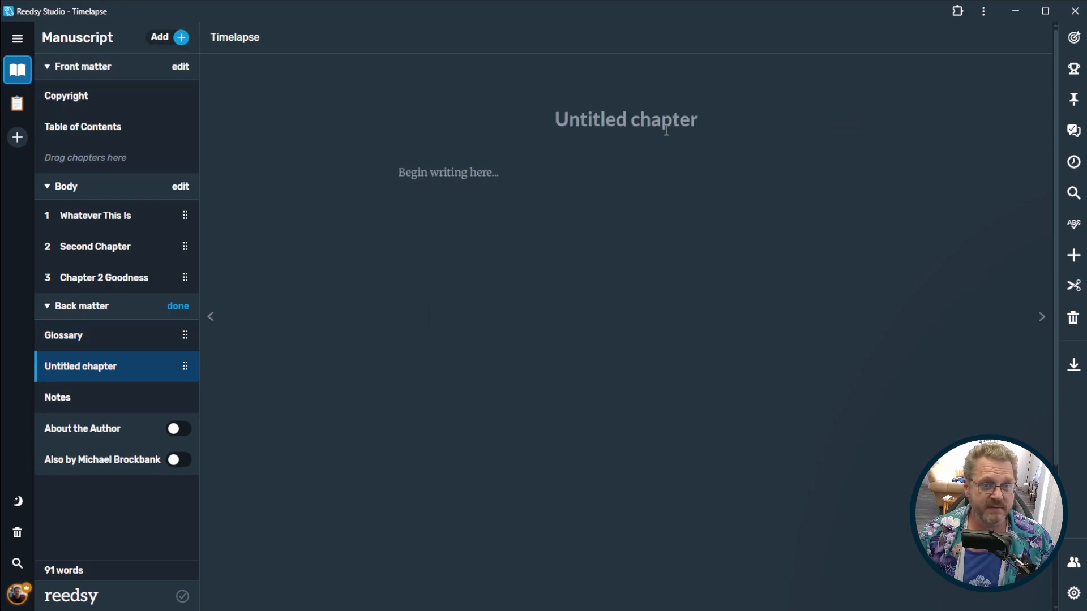
{"action": "left_click", "coordinate": [623, 115]}
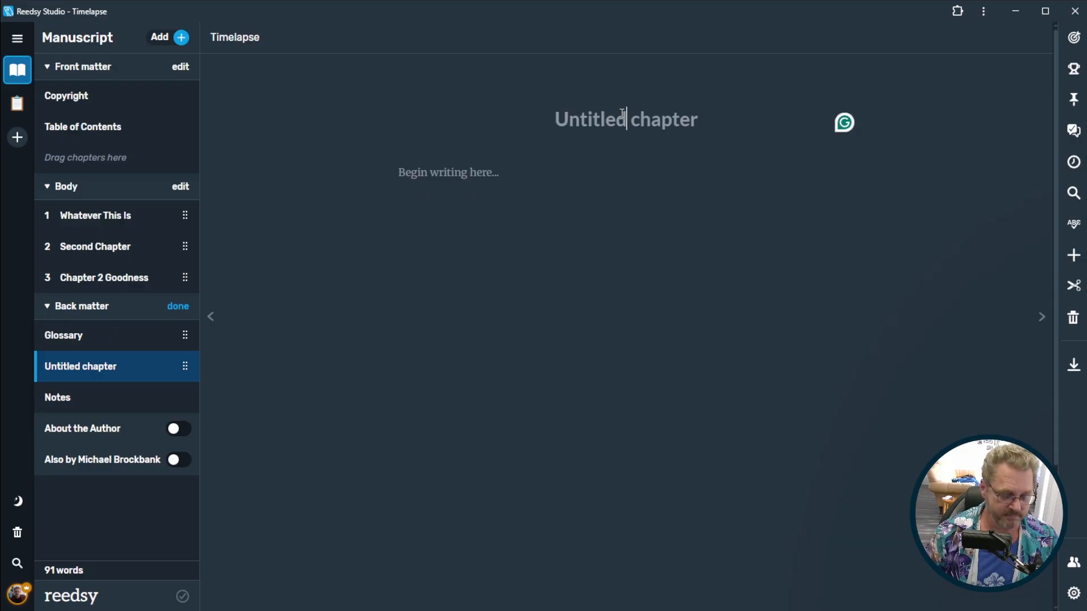
{"action": "type", "text": "Add"}
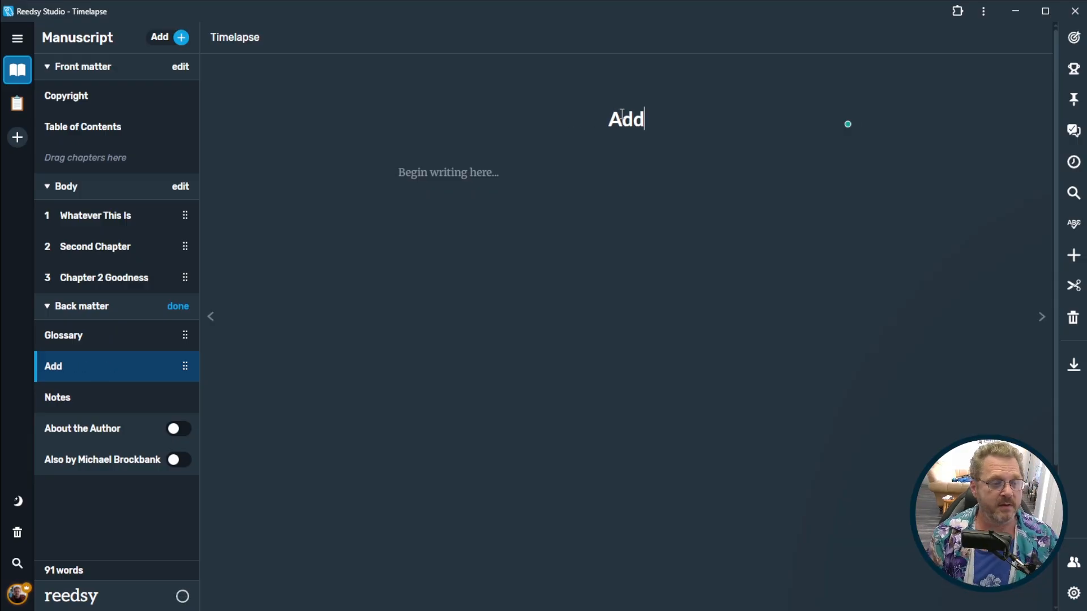
{"action": "type", "text": "itional "}
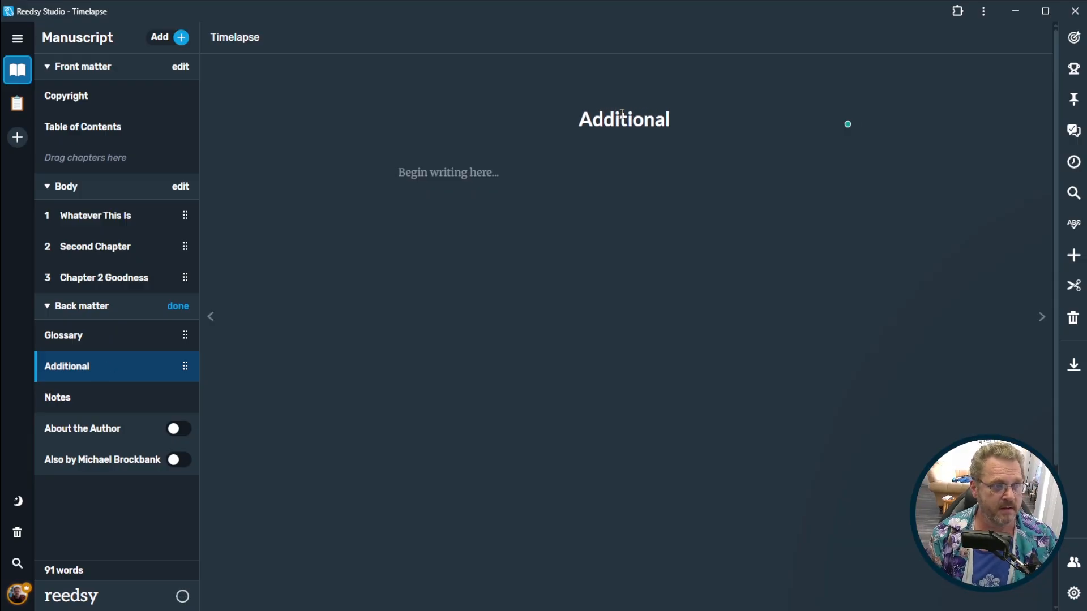
{"action": "type", "text": "Ackno"}
{"action": "type", "text": "wledgements"}
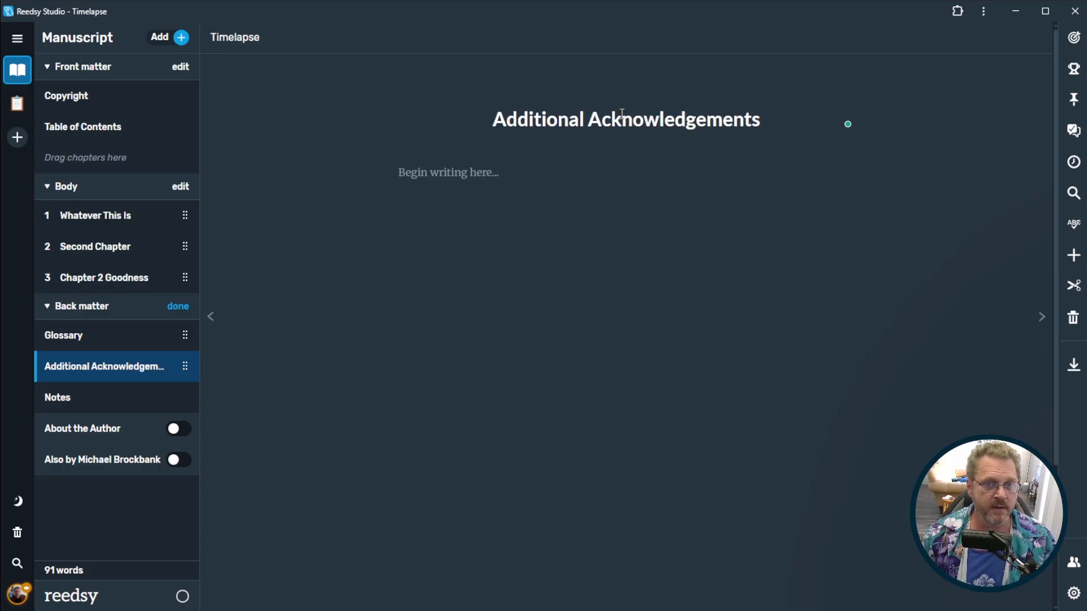
{"action": "left_click", "coordinate": [529, 168]}
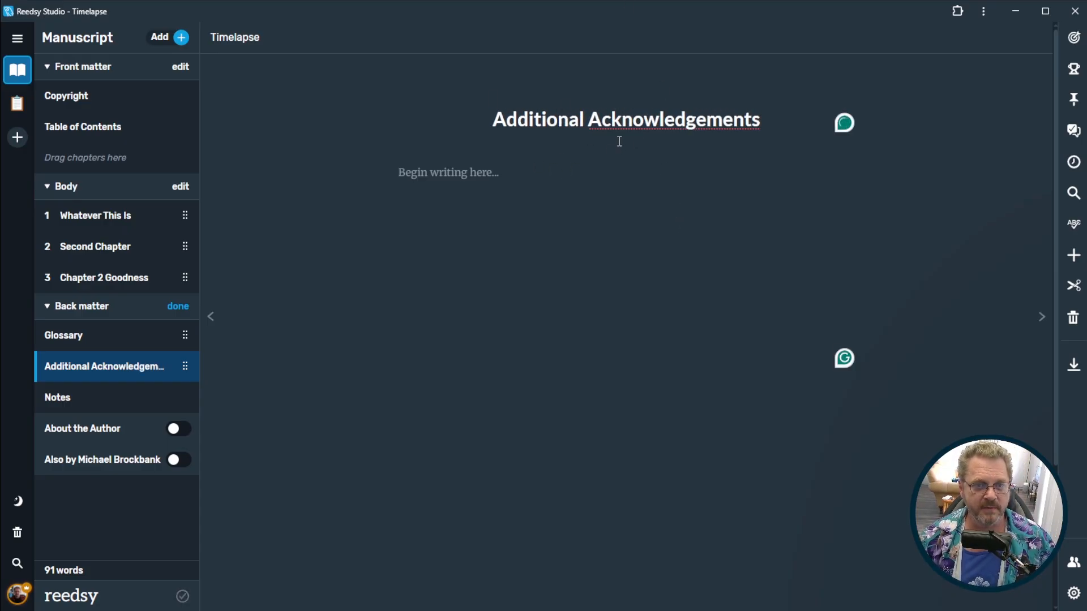
{"action": "mouse_move", "coordinate": [660, 121]}
{"action": "left_click", "coordinate": [650, 93]}
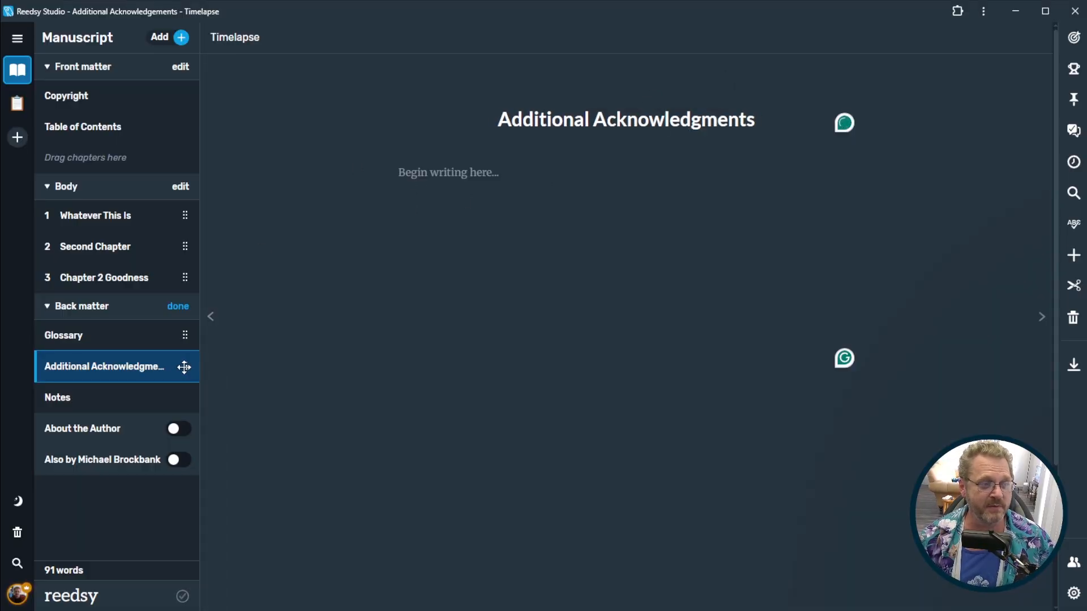
Move the "Additional Acknowledgments" chapter to the end of the front matter and show the front matter's optional pages.
{"action": "left_click_drag", "start_coordinate": [182, 366], "coordinate": [180, 117]}
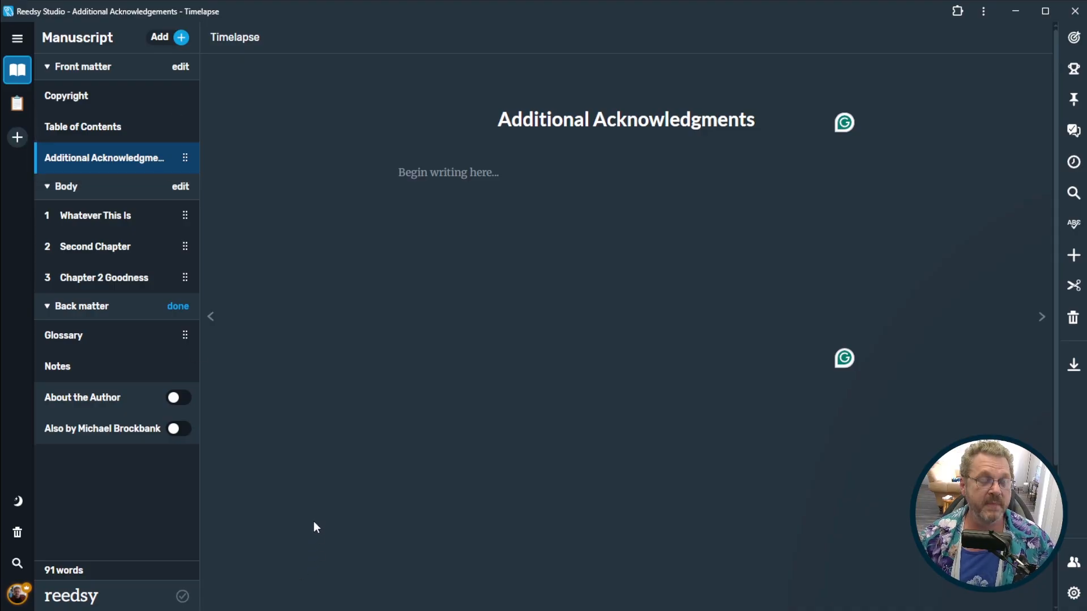
{"action": "left_click", "coordinate": [180, 69]}
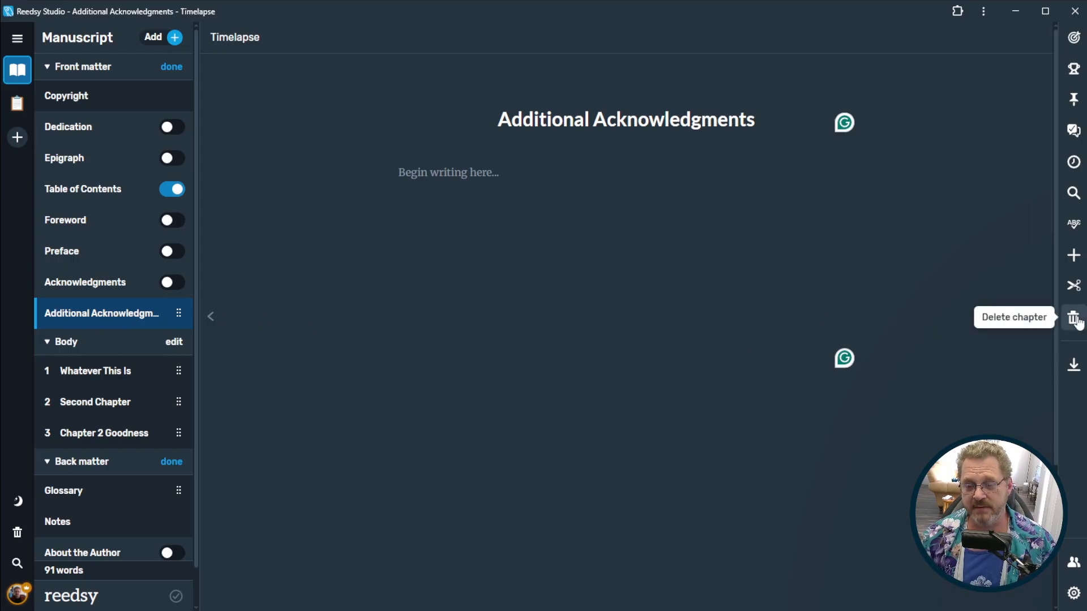
Delete the "Additional Acknowledgments" chapter and finish editing the front and back matter sections.
{"action": "left_click", "coordinate": [1074, 318]}
{"action": "left_click", "coordinate": [684, 364]}
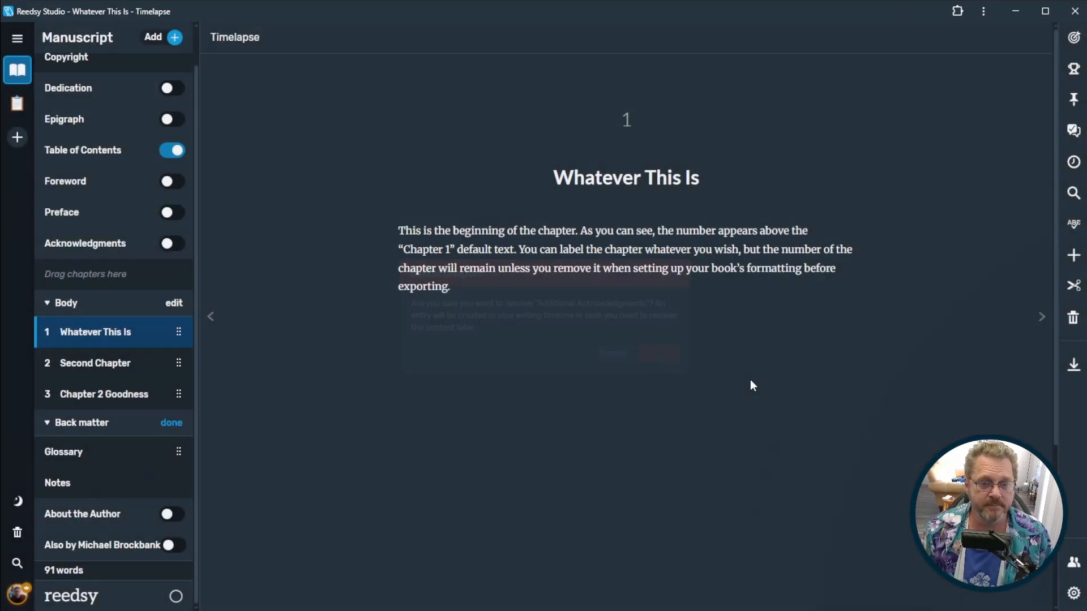
{"action": "scroll", "coordinate": [137, 274], "scroll_direction": "up", "scroll_amount": 1}
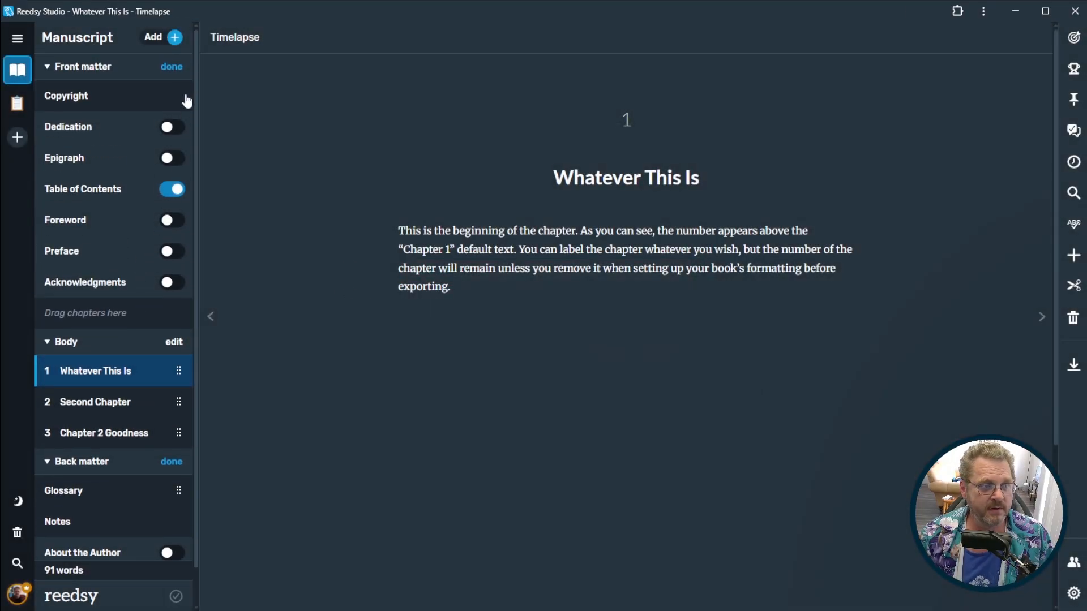
{"action": "left_click", "coordinate": [170, 67]}
{"action": "left_click", "coordinate": [179, 306]}
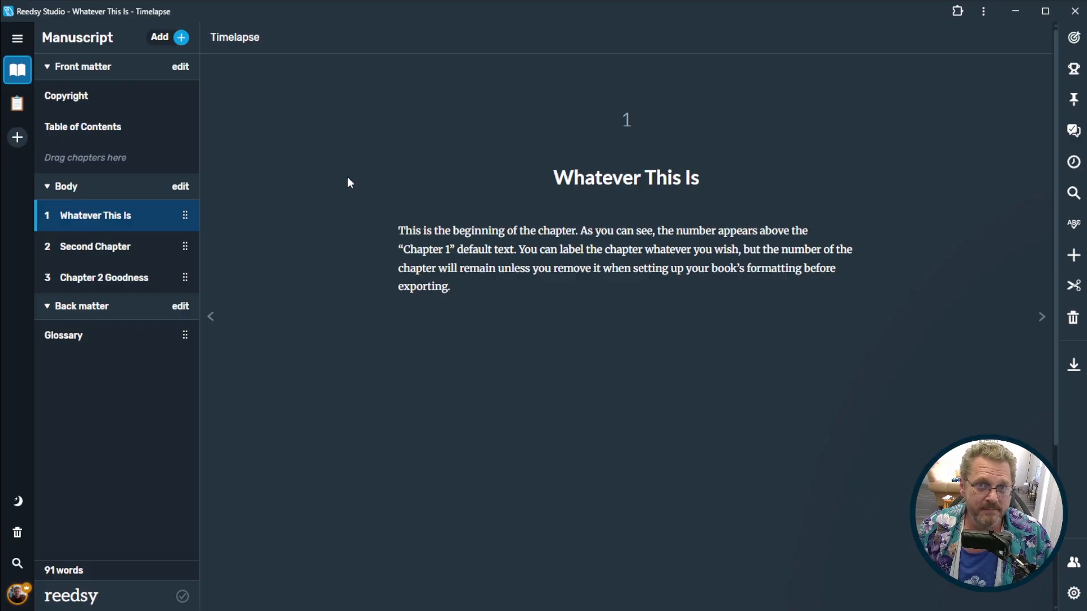
Add two parts to the body and create a new chapter under the second part.
{"action": "left_click", "coordinate": [180, 41]}
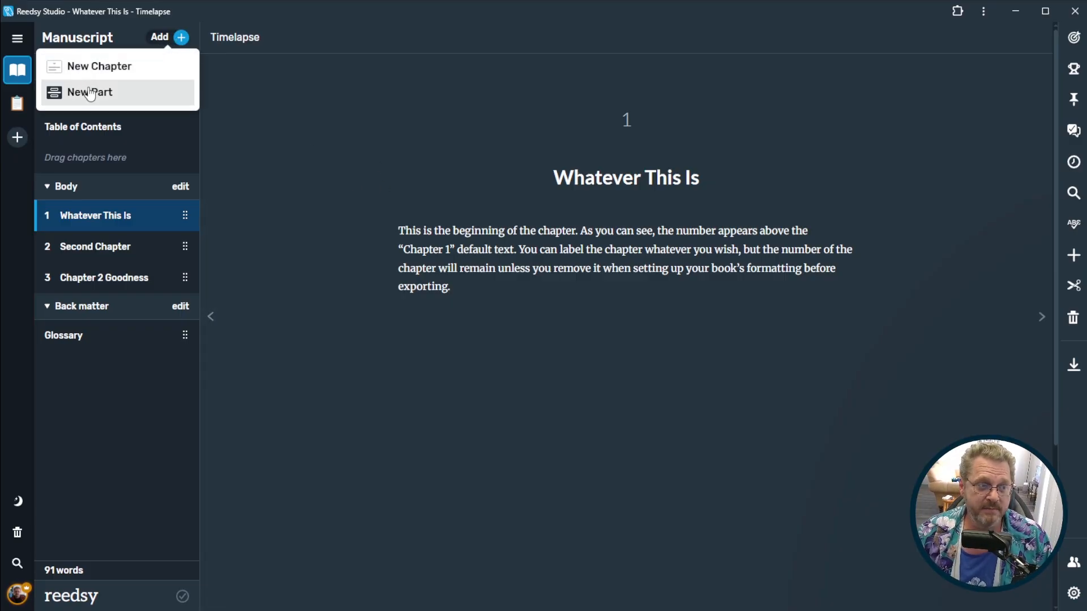
{"action": "left_click", "coordinate": [91, 93]}
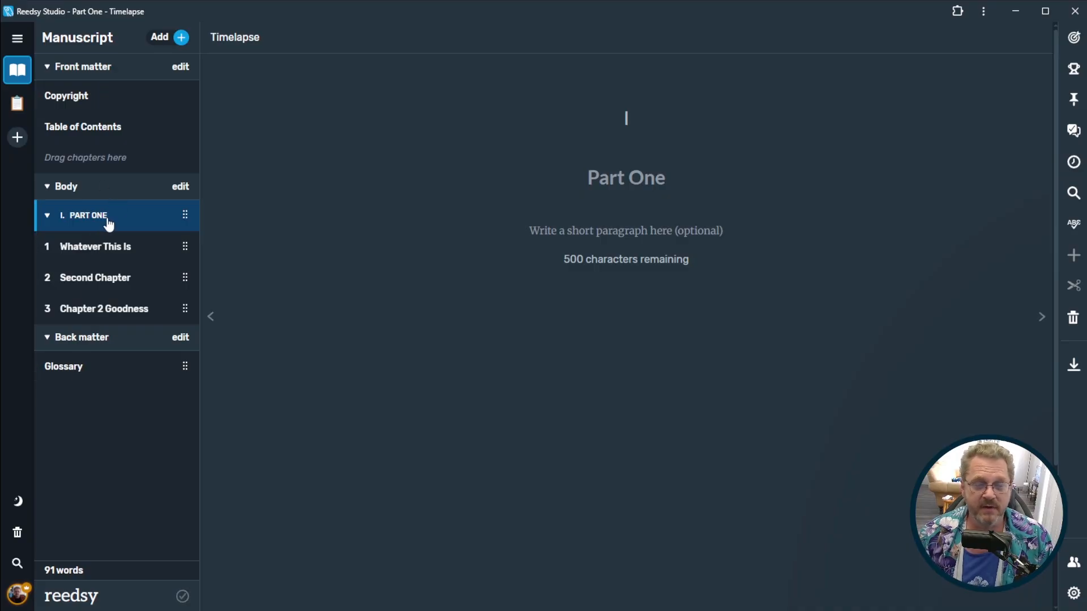
{"action": "left_click", "coordinate": [181, 38]}
{"action": "left_click", "coordinate": [128, 93]}
{"action": "left_click", "coordinate": [98, 340]}
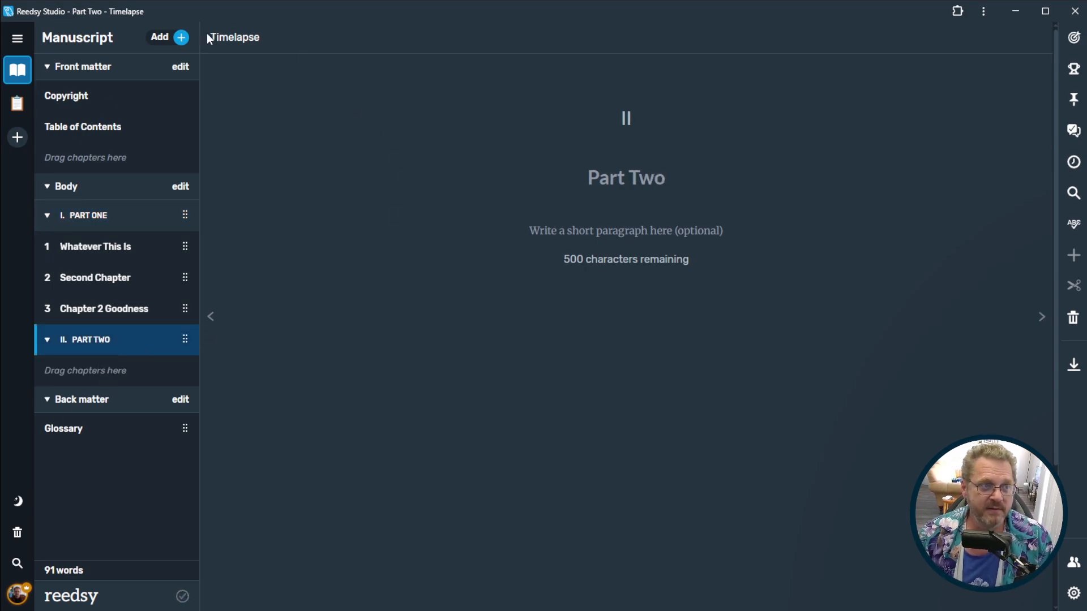
{"action": "left_click", "coordinate": [182, 39]}
{"action": "left_click", "coordinate": [144, 70]}
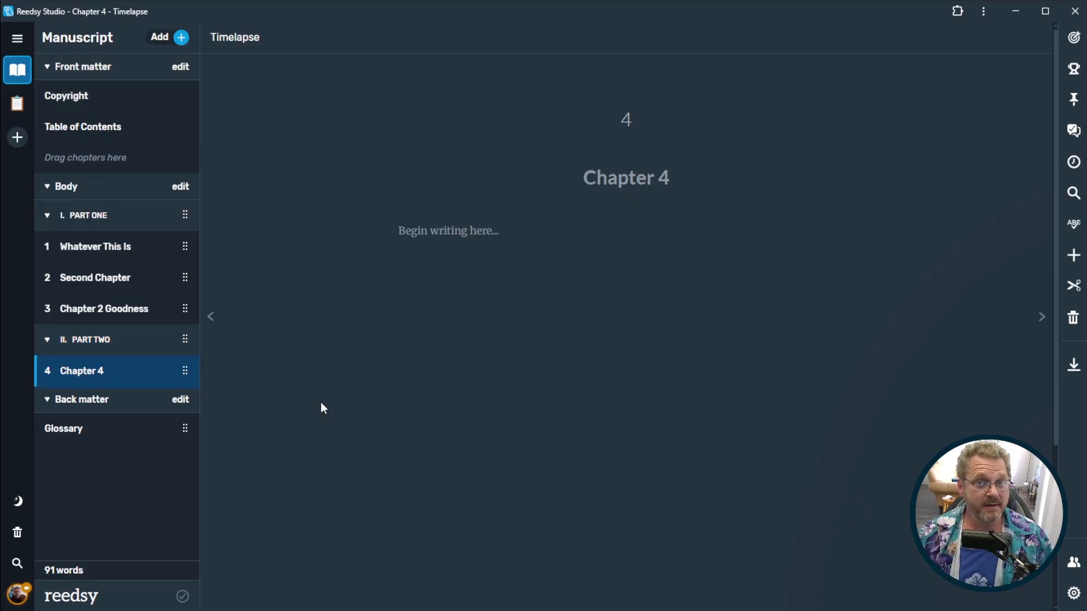
Delete Part Two after trying the option to delete its chapter, choosing to move the chapter to Part One instead.
{"action": "left_click", "coordinate": [130, 346]}
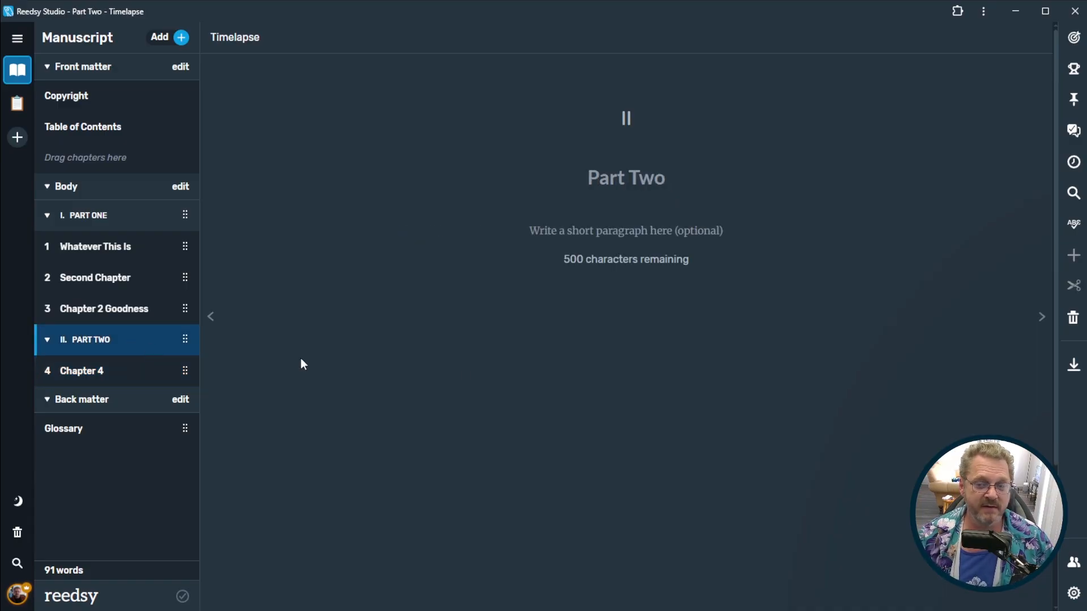
{"action": "left_click", "coordinate": [1073, 321]}
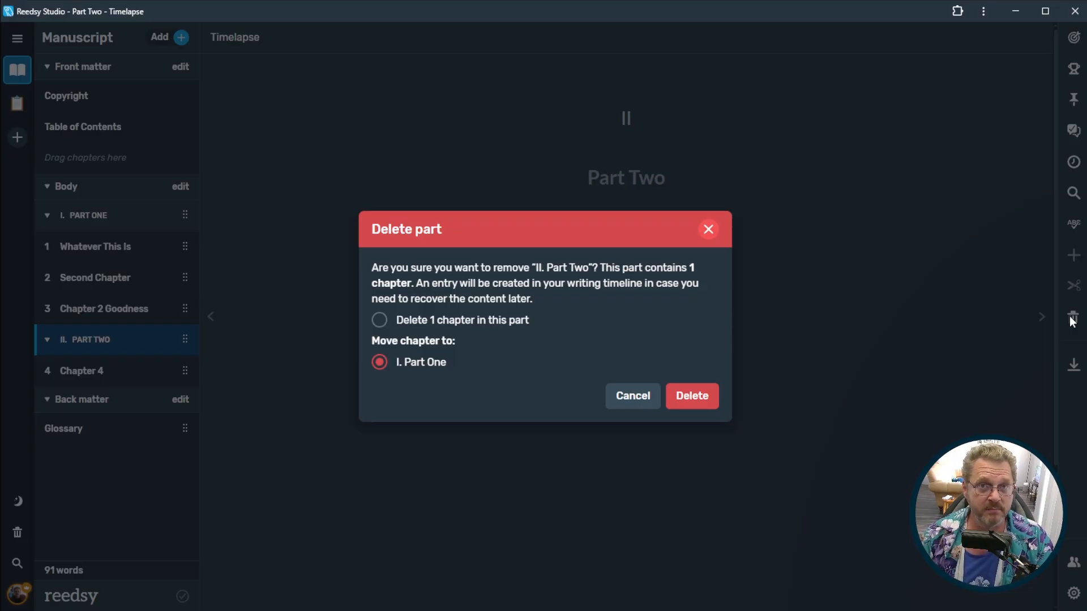
{"action": "left_click", "coordinate": [442, 321]}
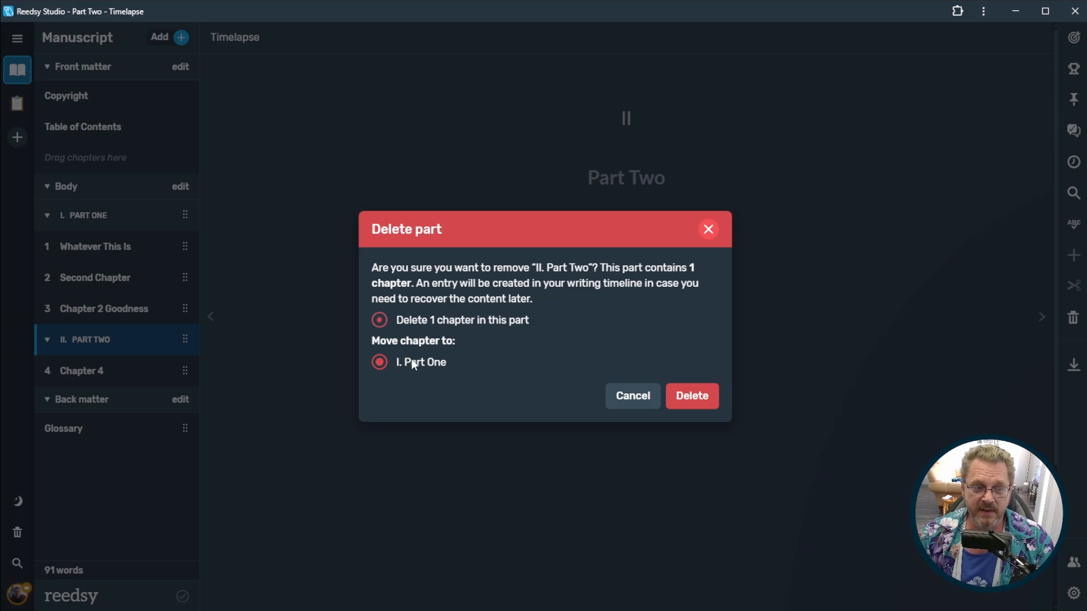
{"action": "left_click", "coordinate": [414, 367]}
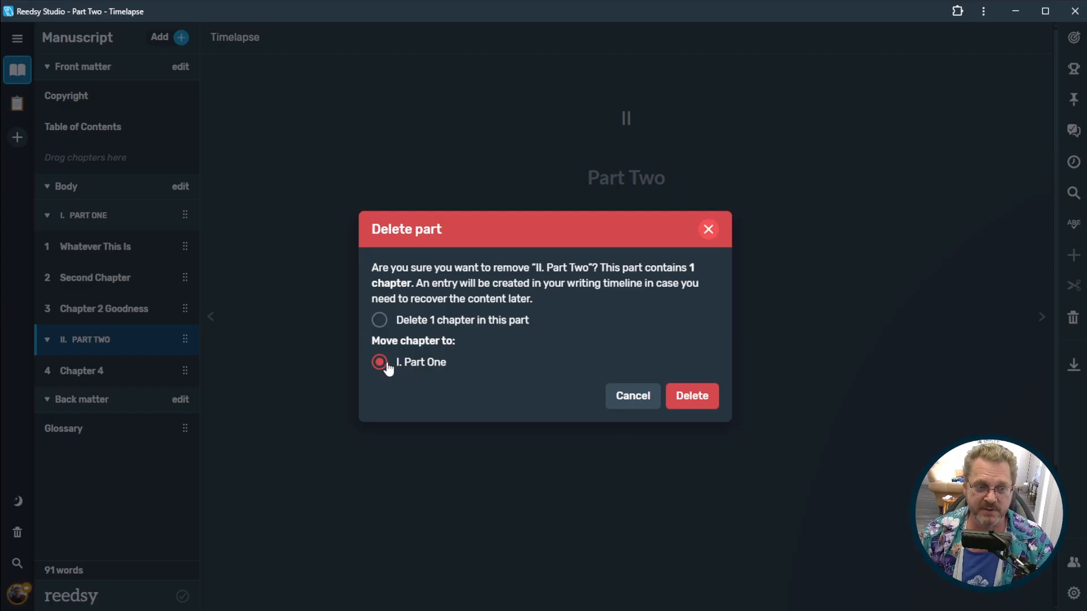
{"action": "left_click", "coordinate": [687, 400]}
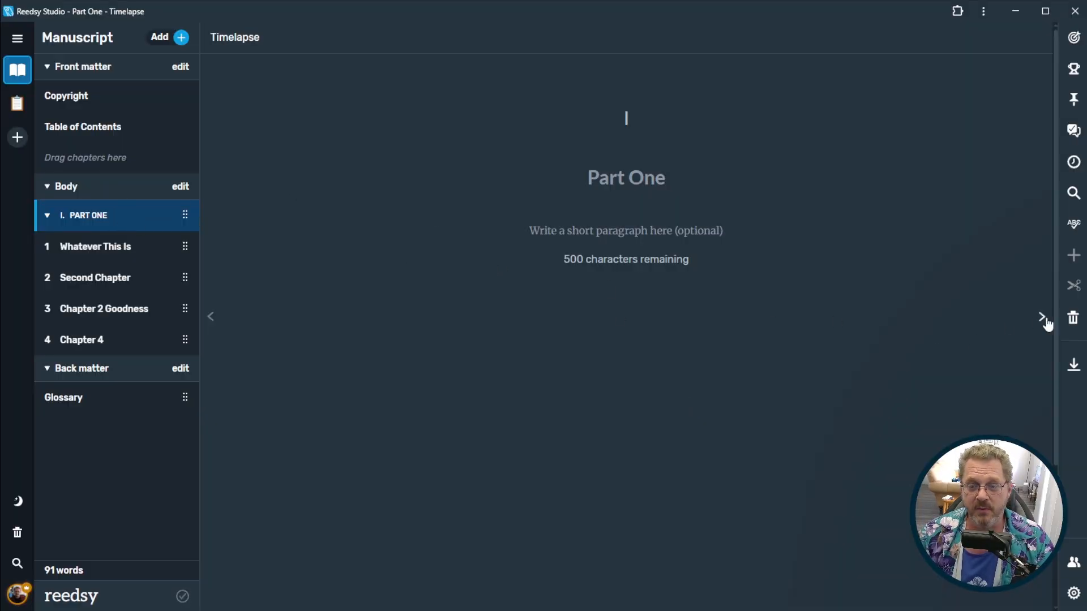
Delete Part One with the option to keep its chapters in the body.
{"action": "left_click", "coordinate": [1074, 320]}
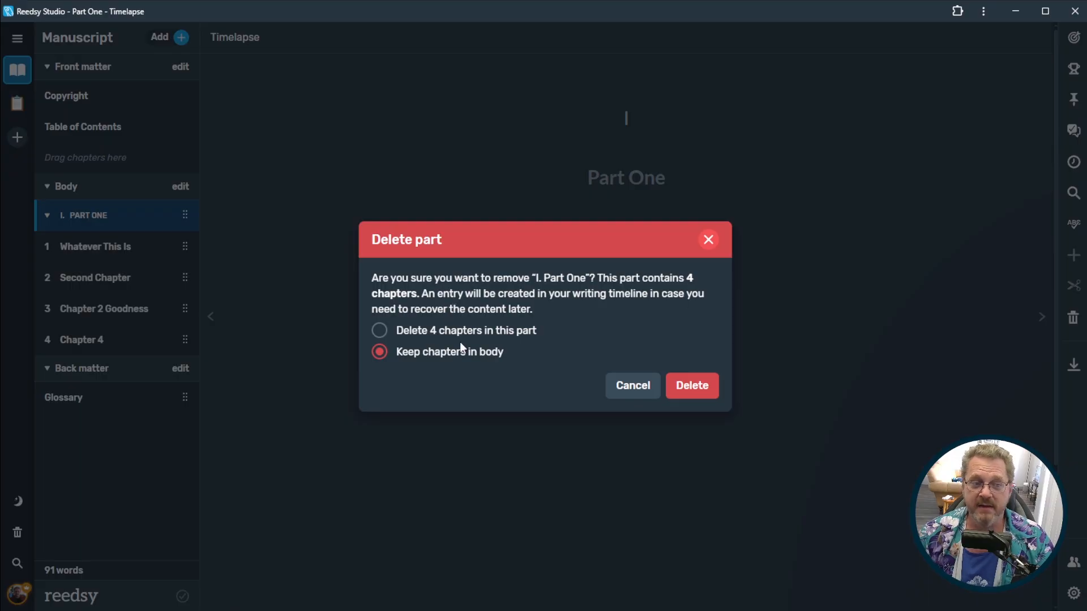
{"action": "left_click", "coordinate": [437, 337]}
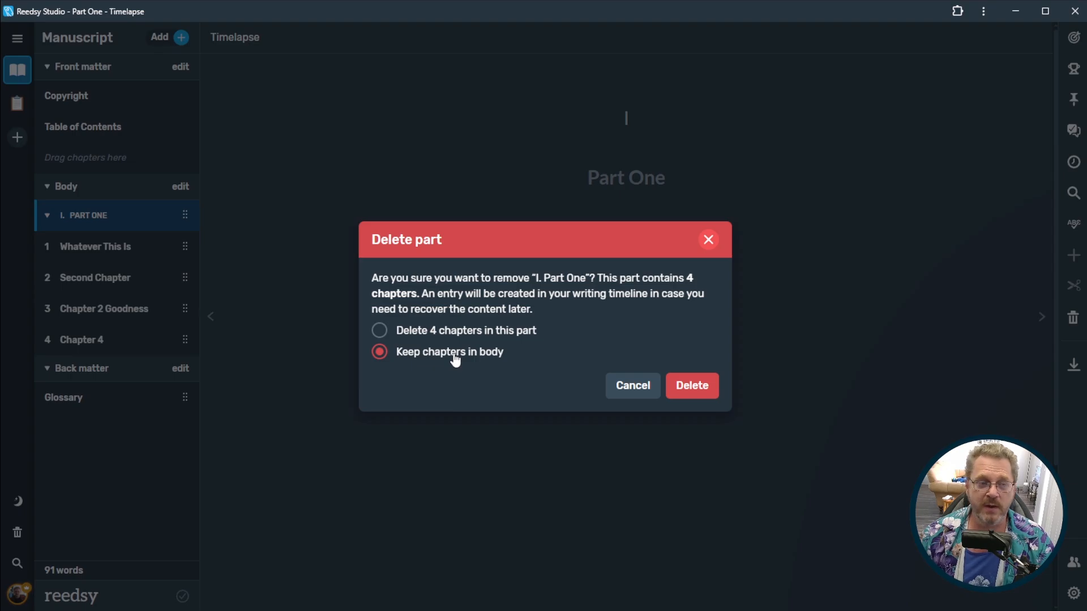
{"action": "left_click", "coordinate": [677, 388]}
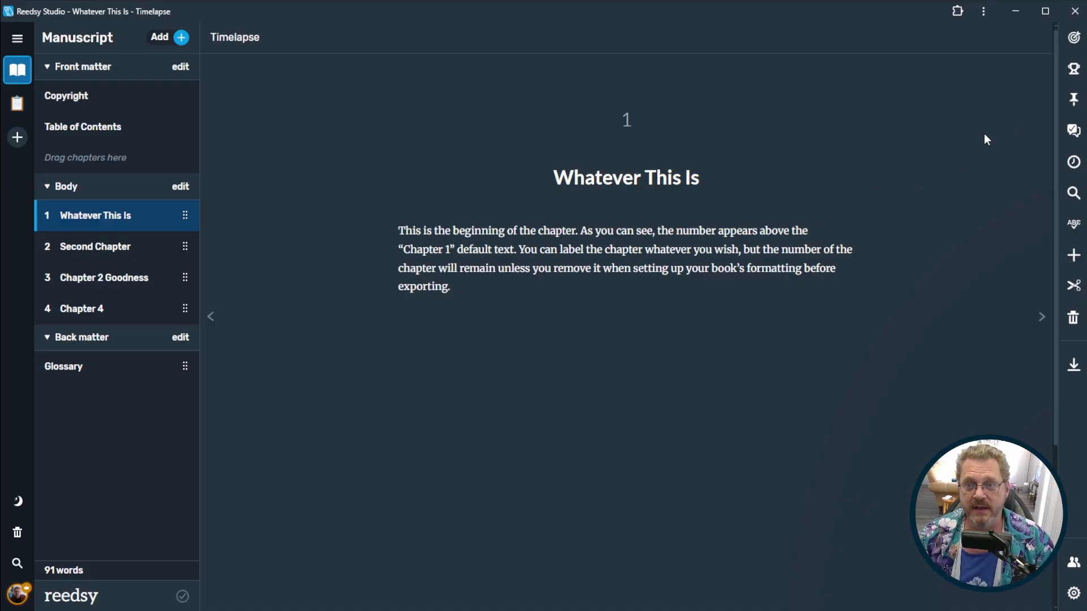
Look over the writing timeline's saved versions and return to the manuscript.
{"action": "left_click", "coordinate": [1074, 163]}
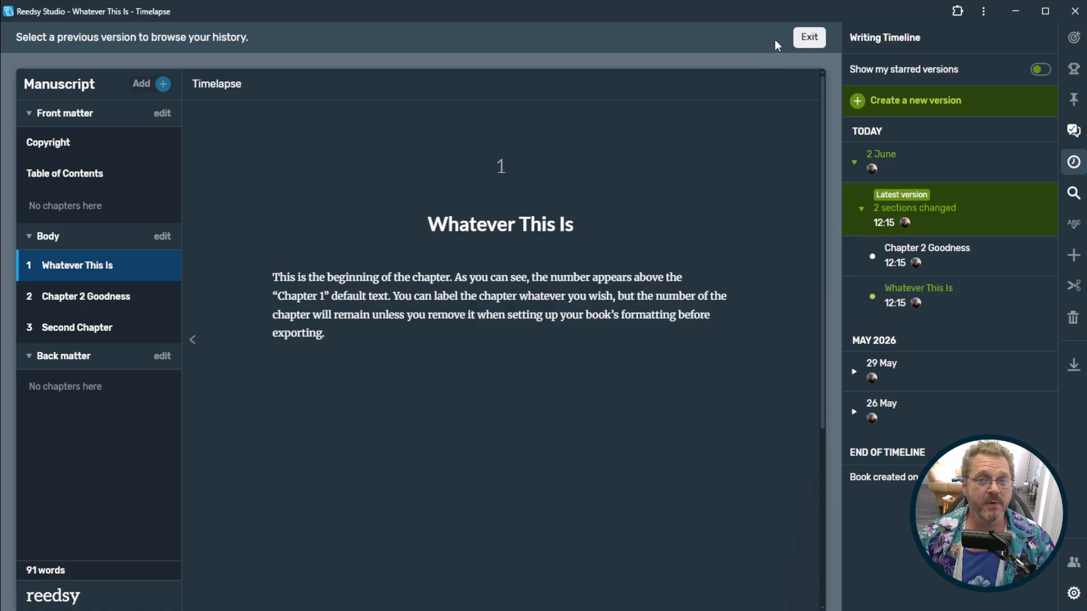
{"action": "left_click", "coordinate": [809, 39]}
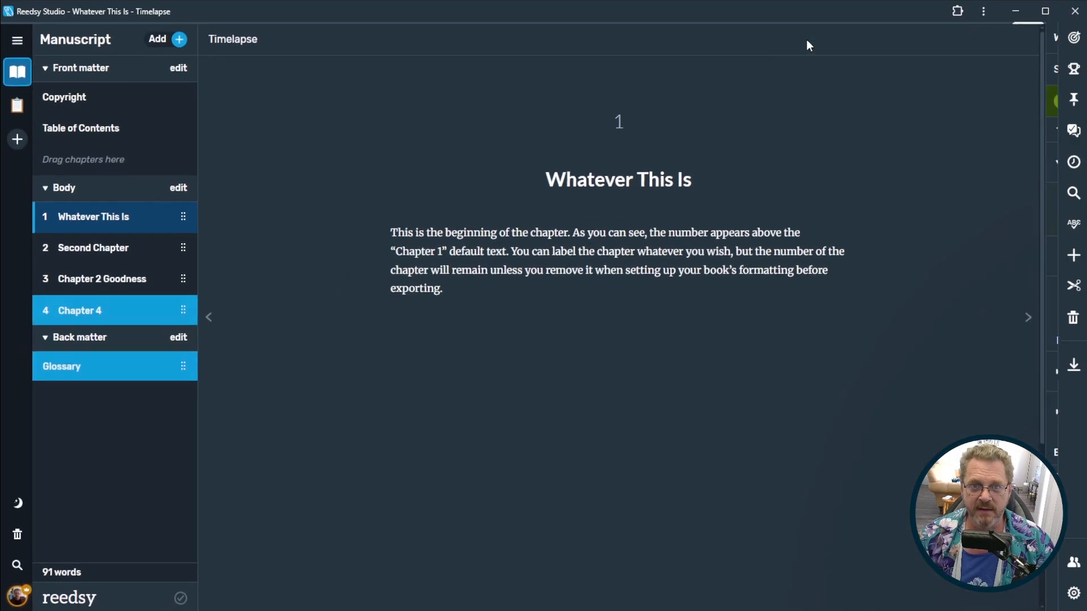